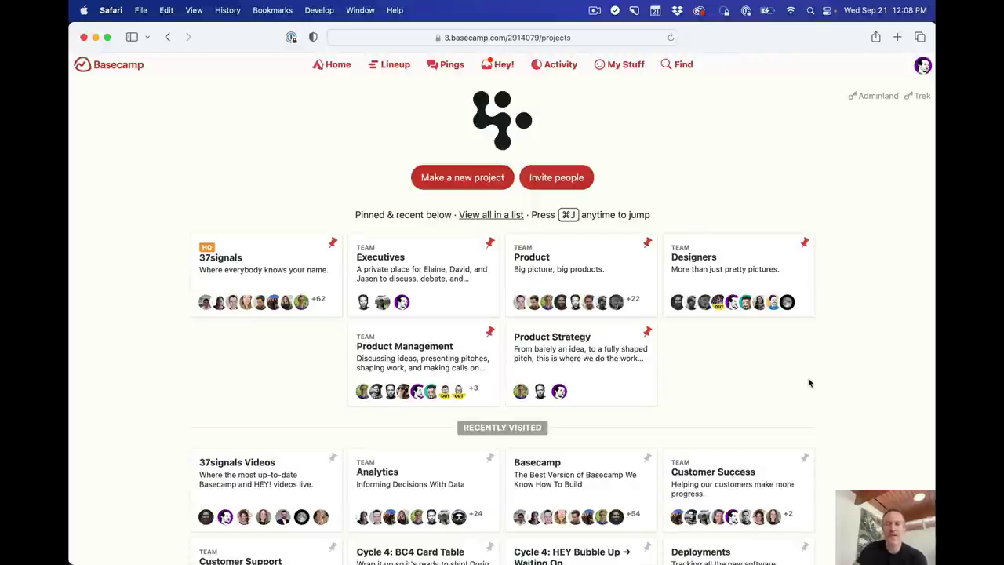
left_click(624, 370)
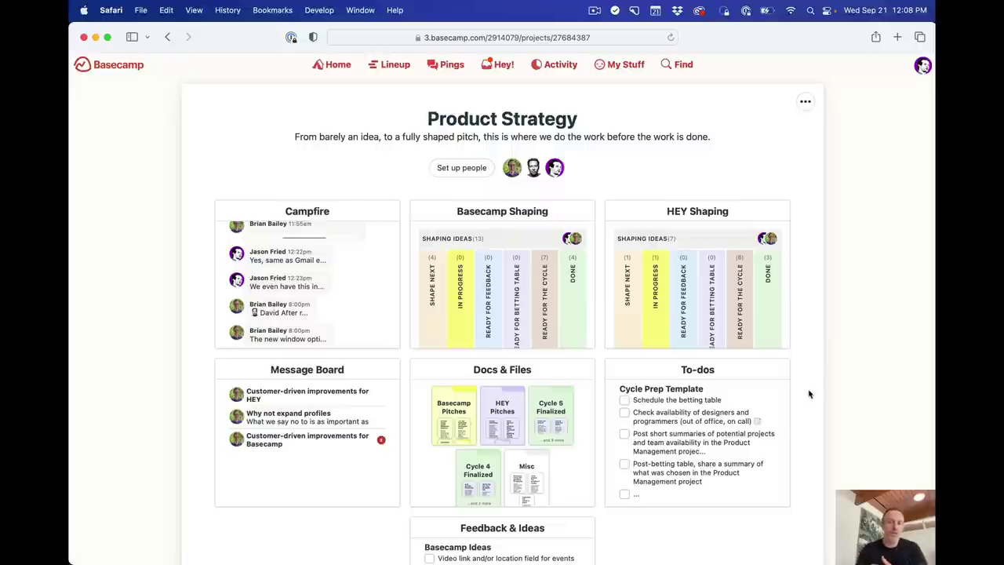
scroll(809, 394, "down", 3)
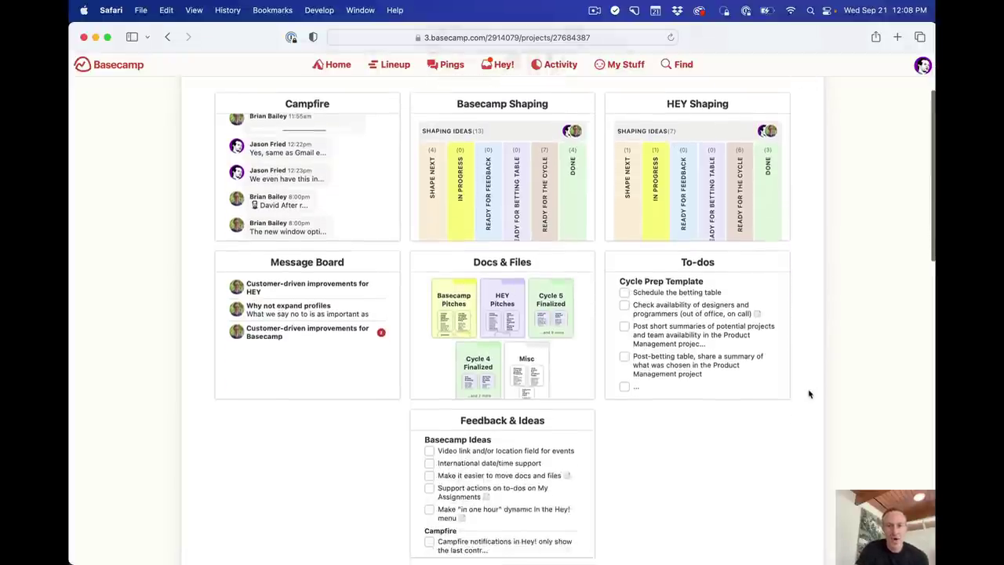
scroll(809, 394, "down", 8)
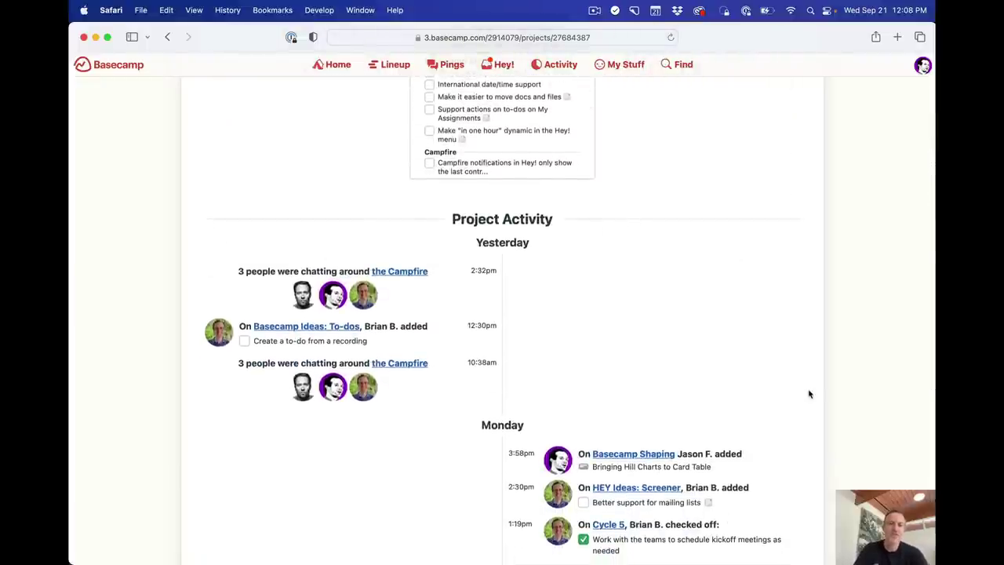
scroll(810, 394, "down", 3)
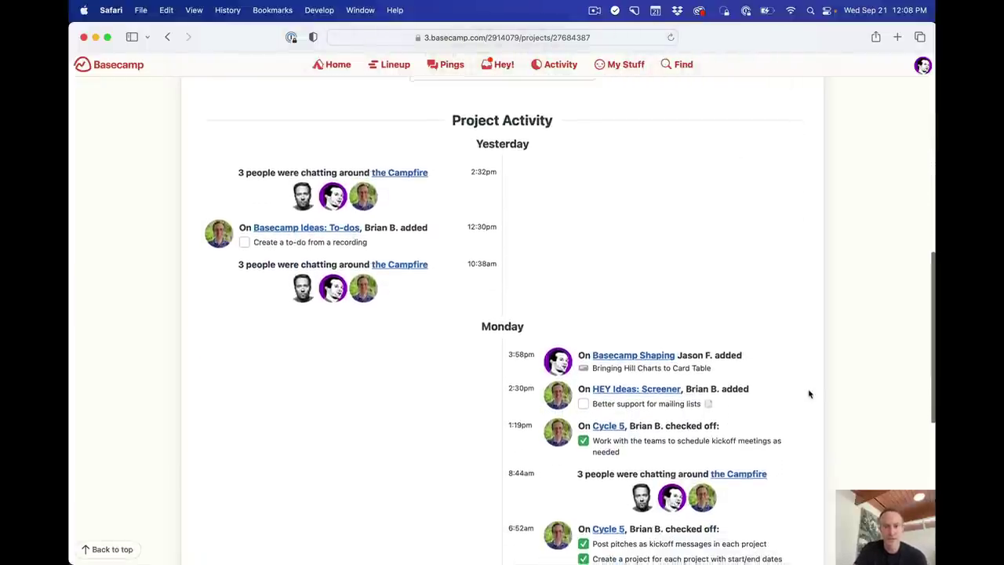
scroll(810, 394, "down", 1)
scroll(810, 394, "down", 10)
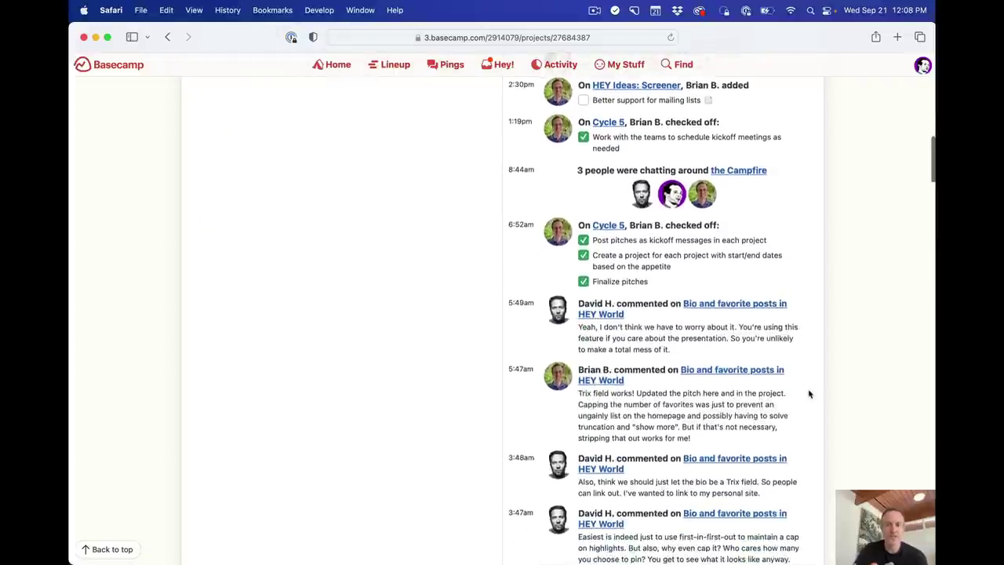
scroll(810, 394, "down", 10)
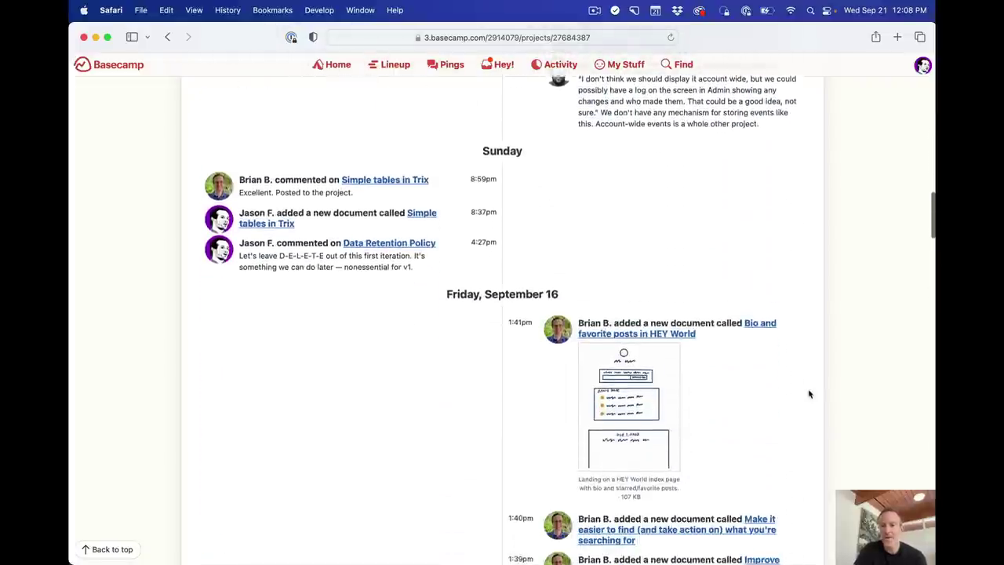
scroll(810, 394, "down", 10)
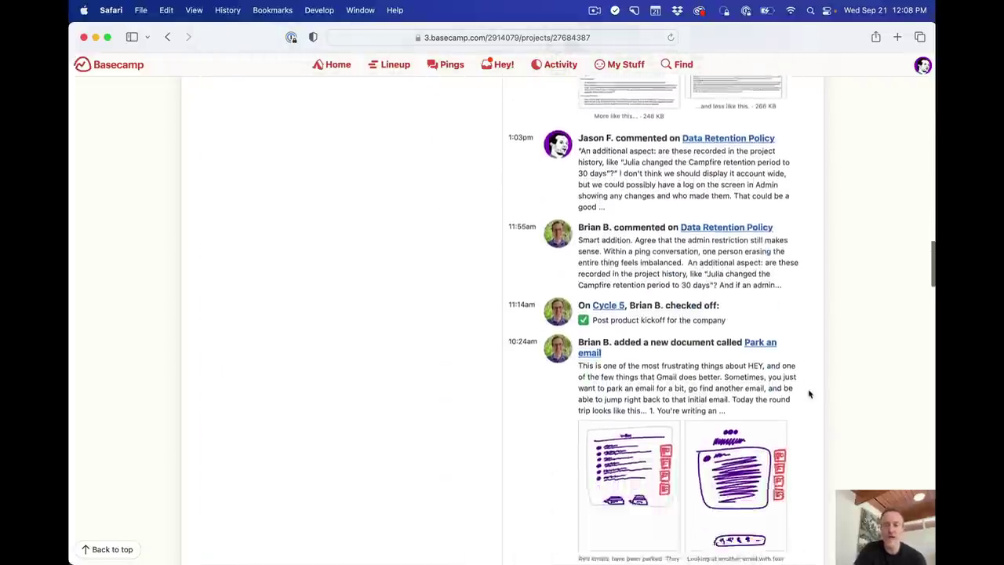
scroll(809, 394, "down", 10)
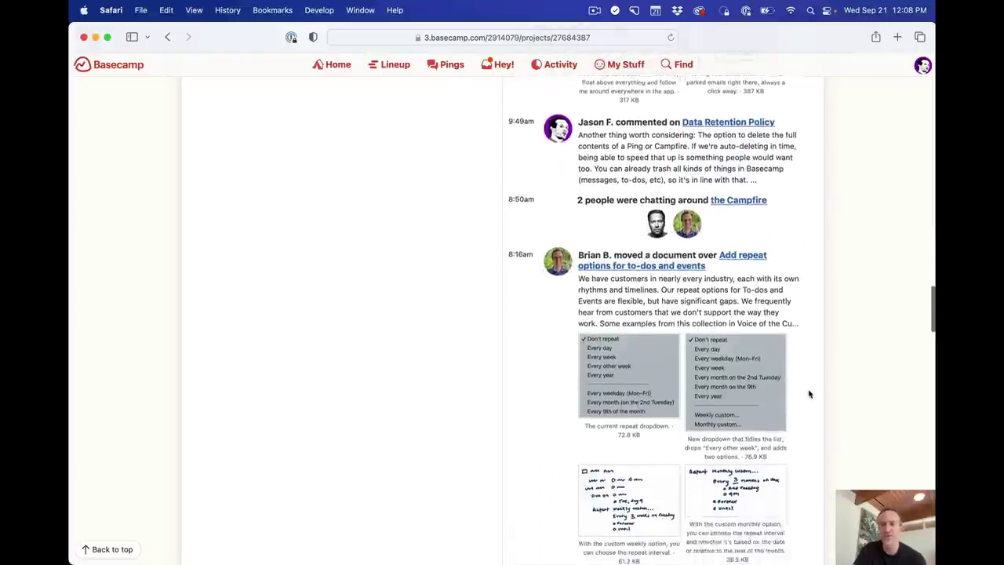
scroll(810, 394, "up", 20)
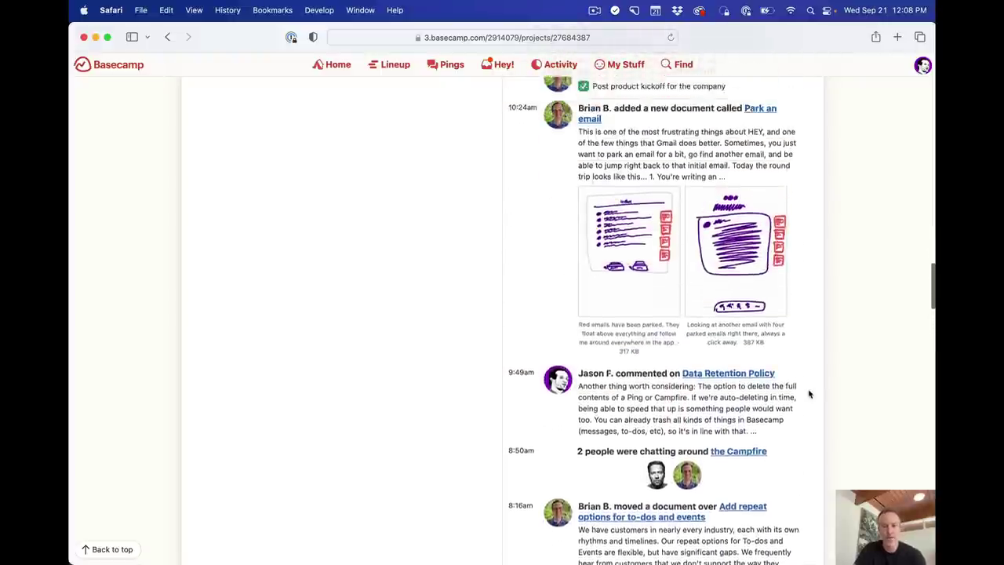
scroll(809, 394, "up", 15)
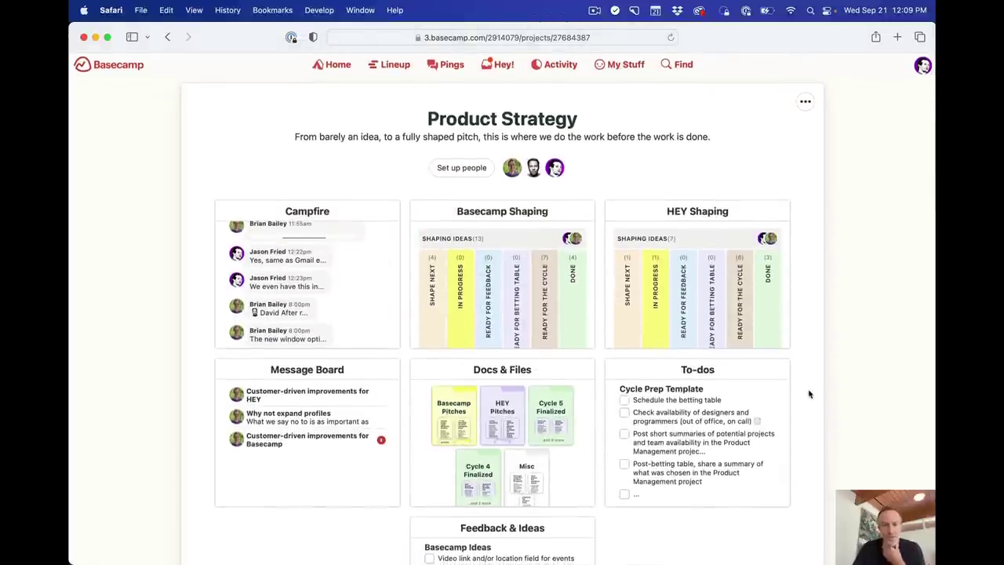
scroll(810, 394, "down", 20)
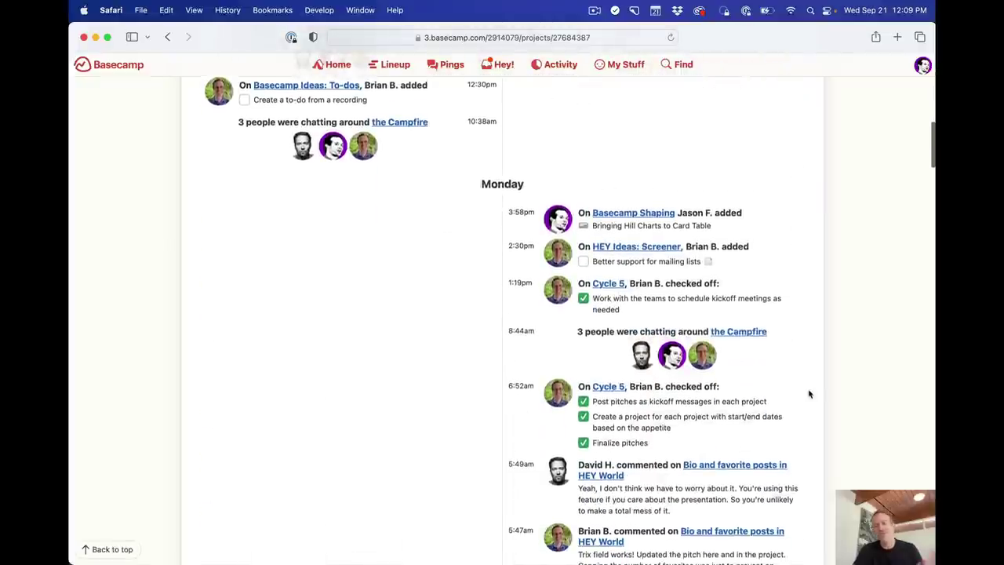
scroll(810, 394, "up", 20)
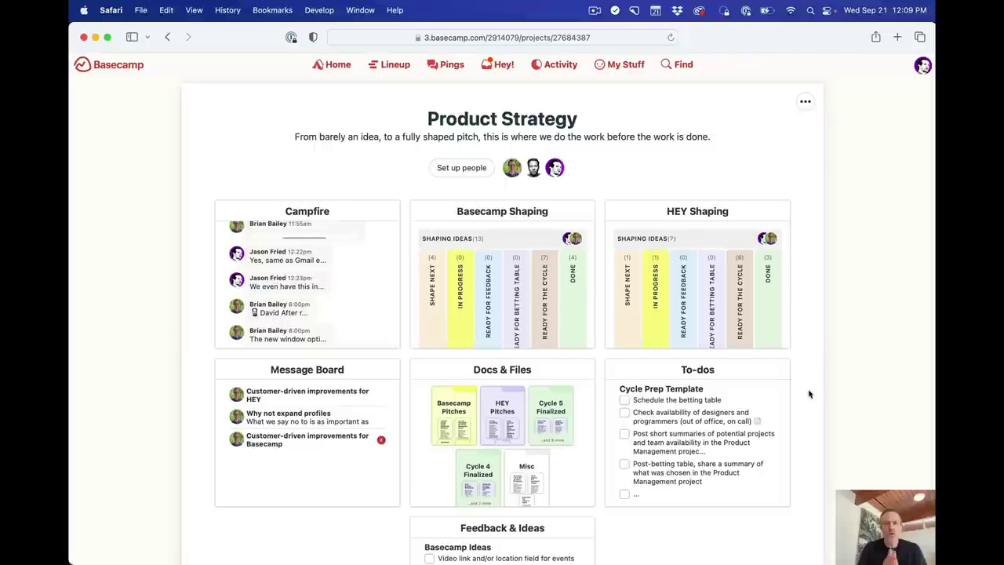
Open Docs & Files and the Cycle 4 Finalized folder with its six pitch documents
left_click(545, 374)
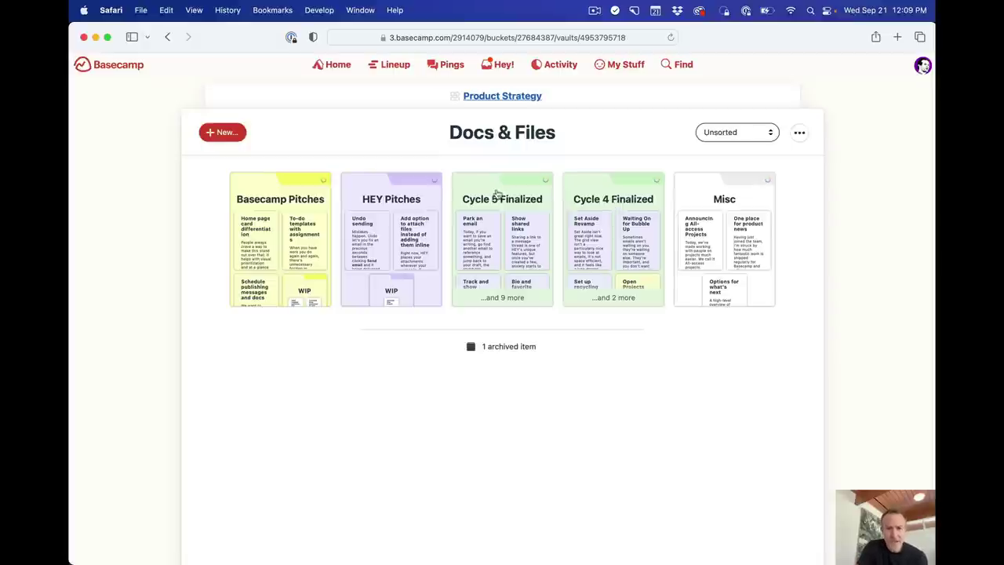
left_click(582, 196)
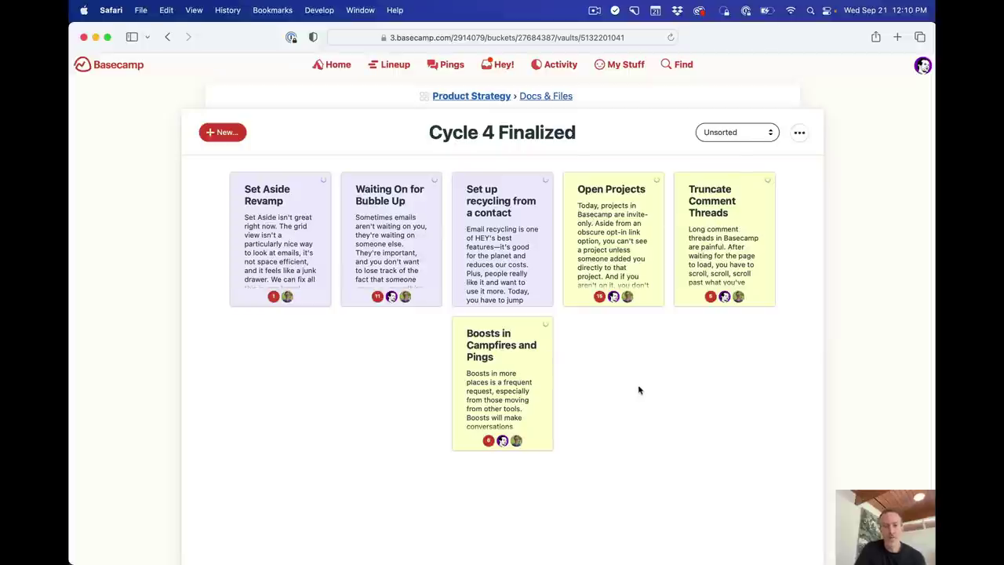
Open the Open Projects pitch and scroll down through its sketches to the comment thread
left_click(620, 249)
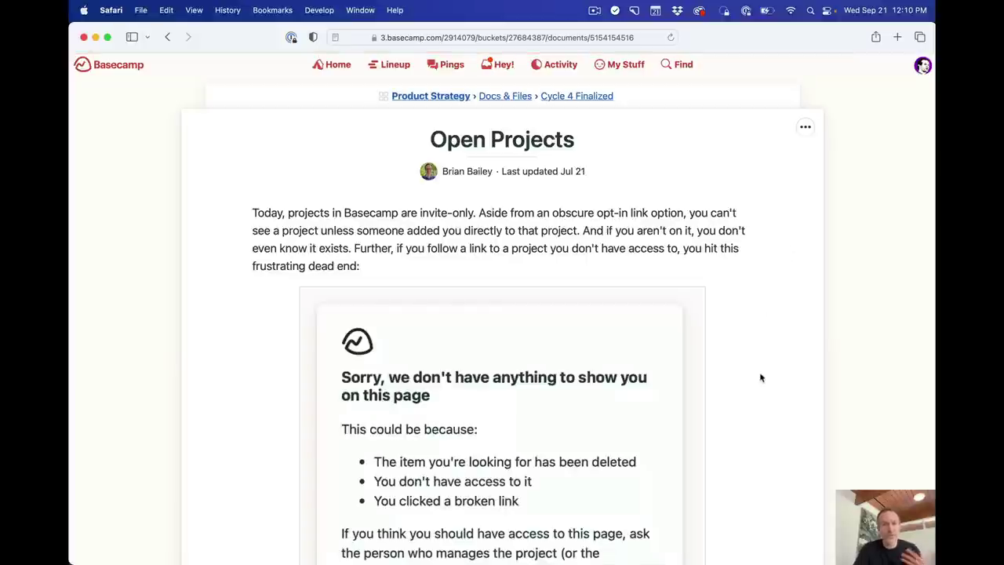
scroll(760, 379, "down", 5)
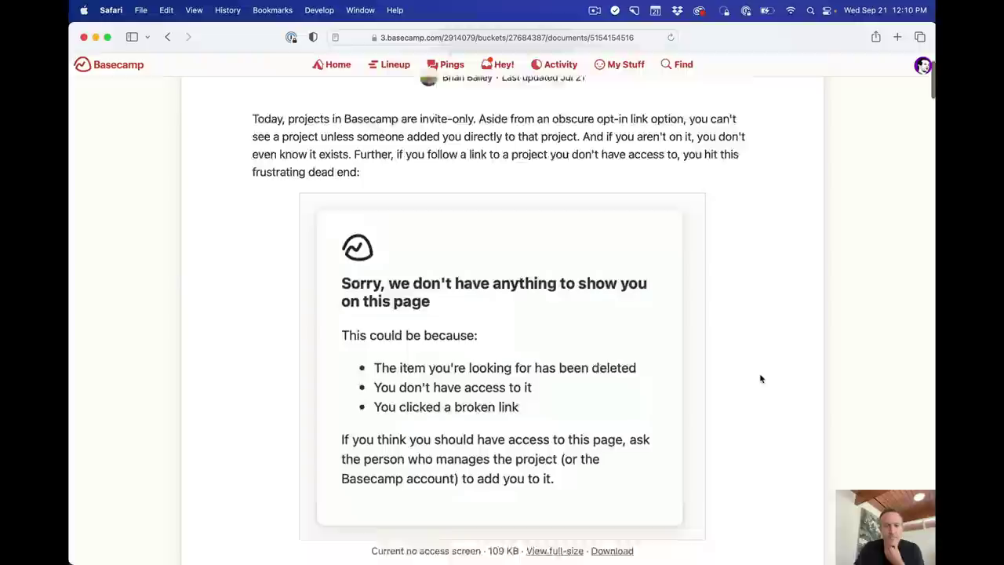
scroll(761, 379, "up", 5)
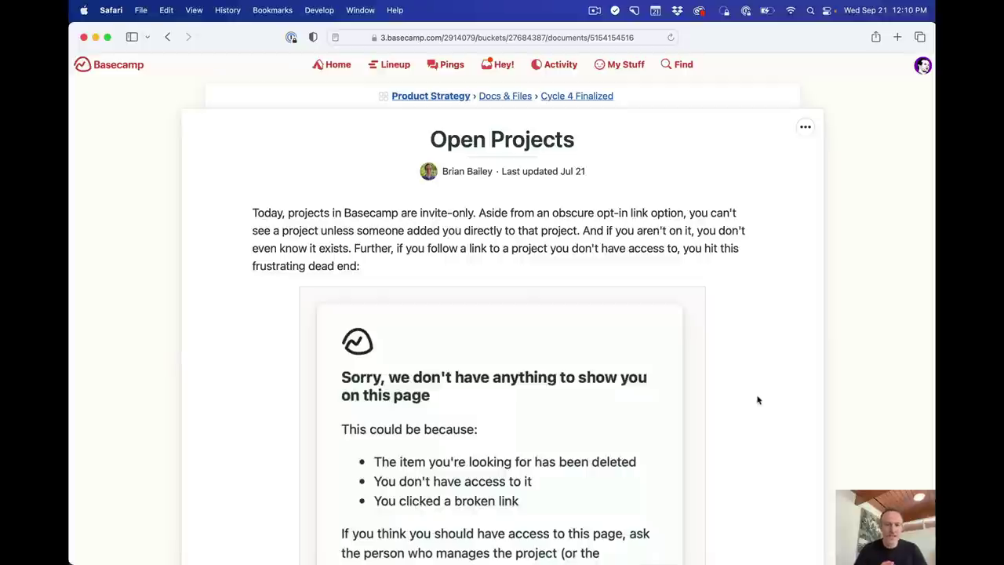
scroll(758, 401, "down", 1)
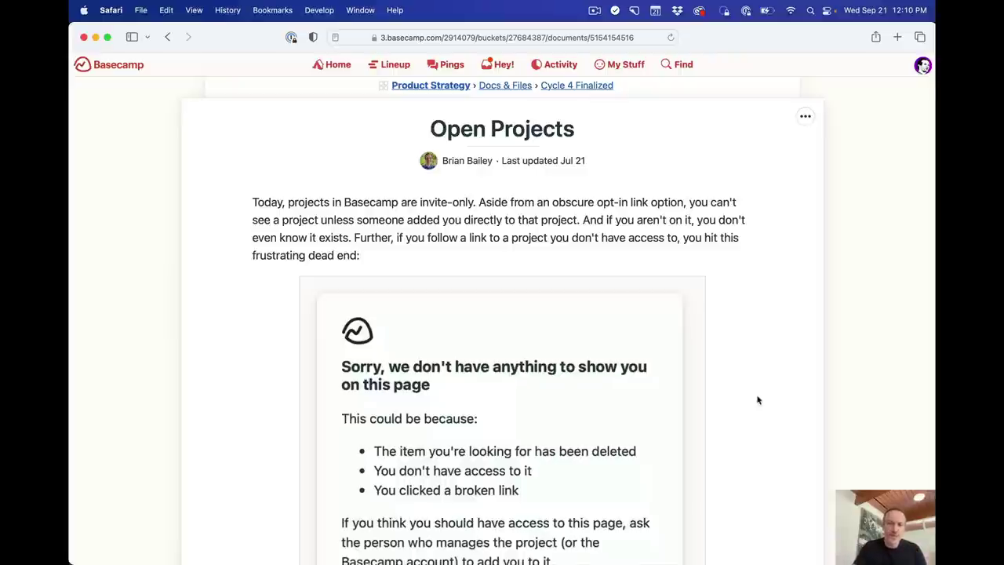
scroll(758, 401, "down", 10)
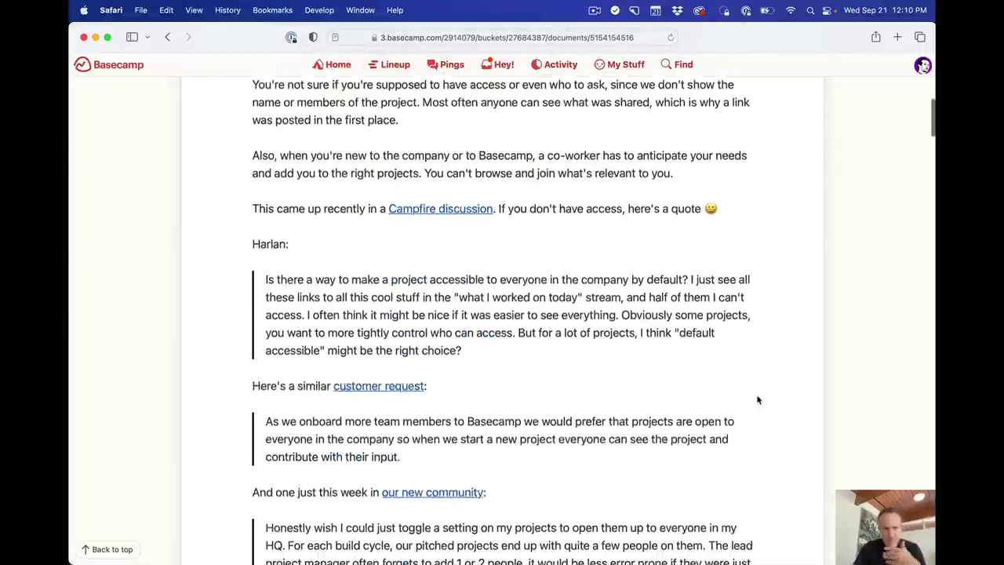
scroll(758, 400, "down", 6)
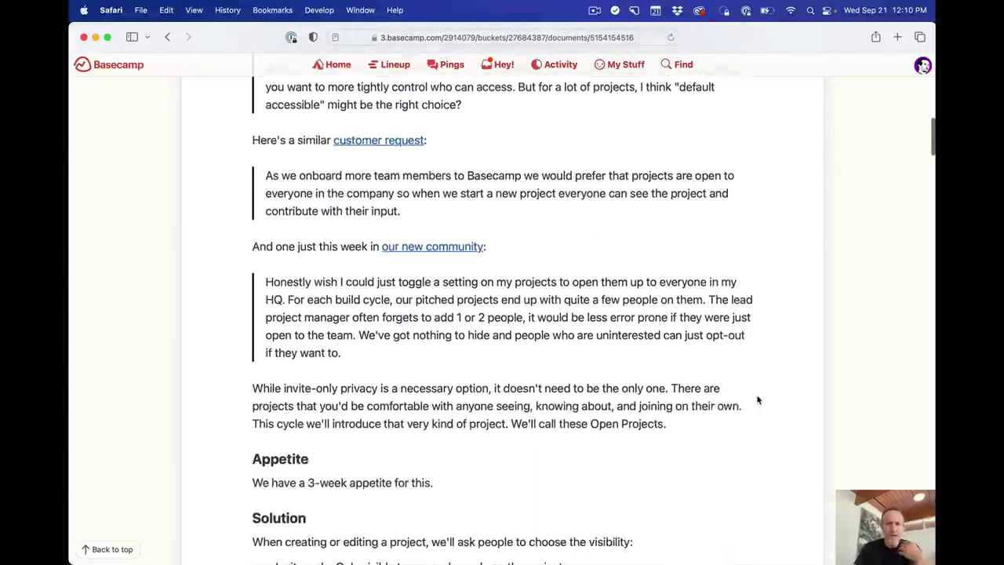
scroll(758, 400, "down", 7)
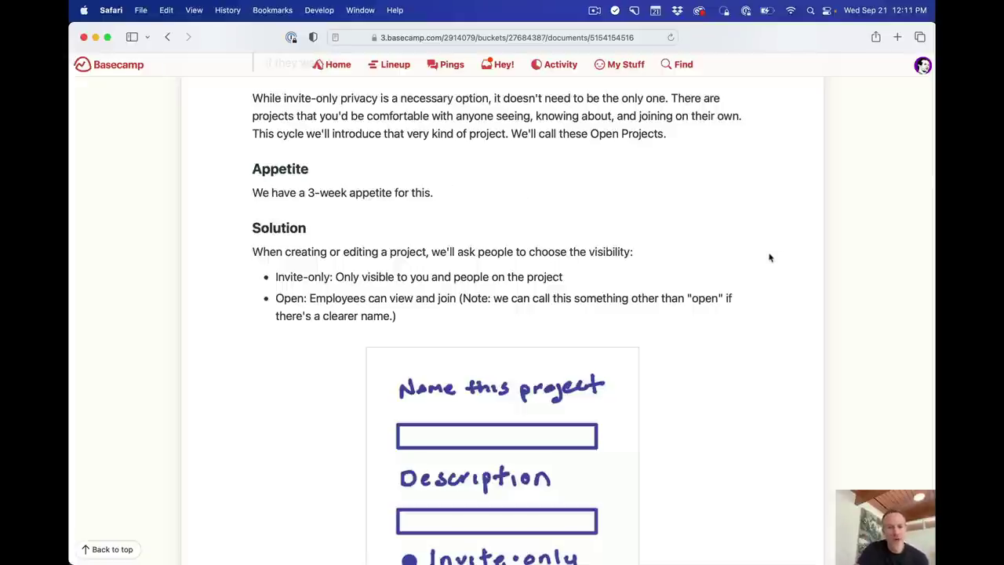
scroll(770, 257, "down", 10)
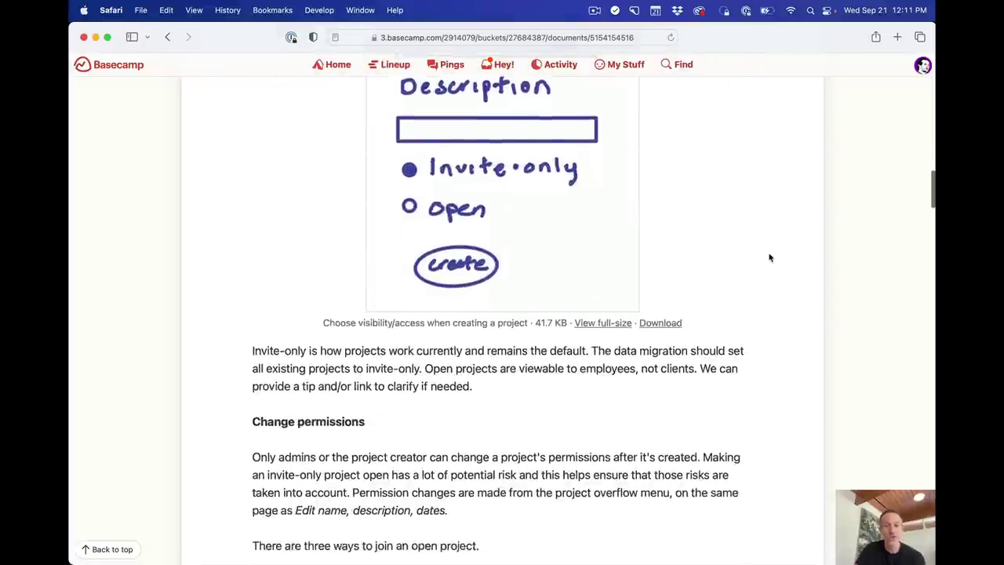
scroll(769, 258, "down", 13)
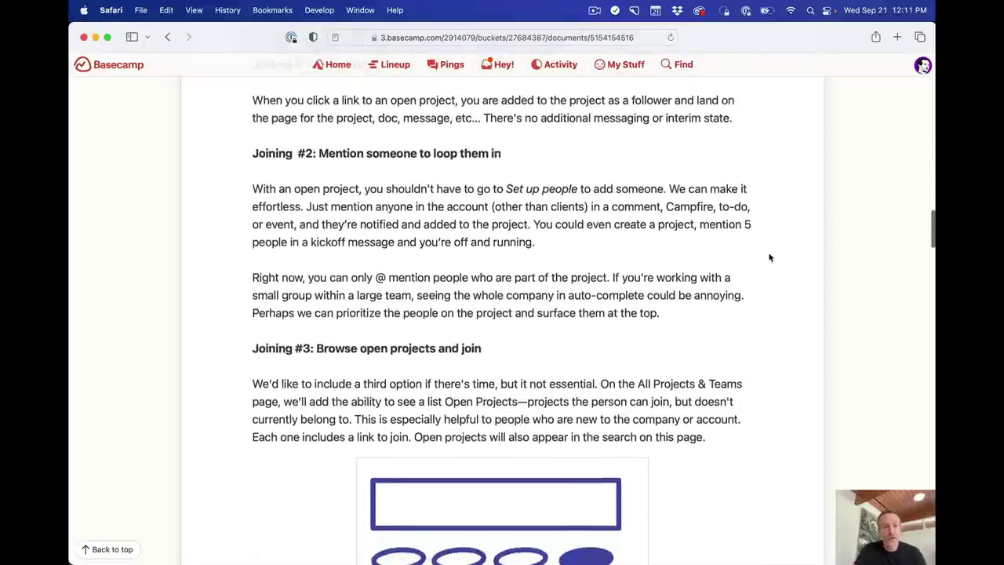
scroll(770, 258, "down", 9)
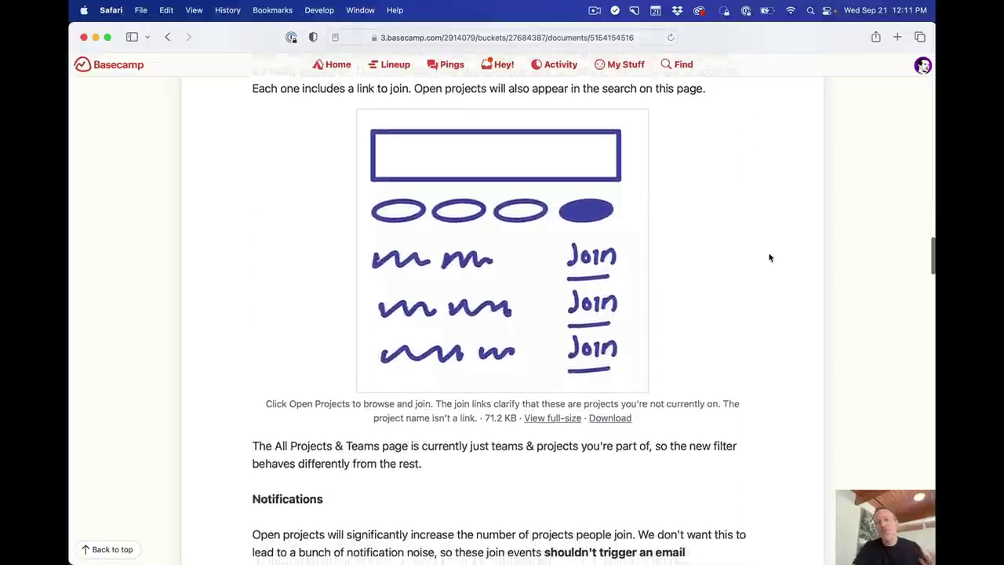
scroll(770, 258, "down", 14)
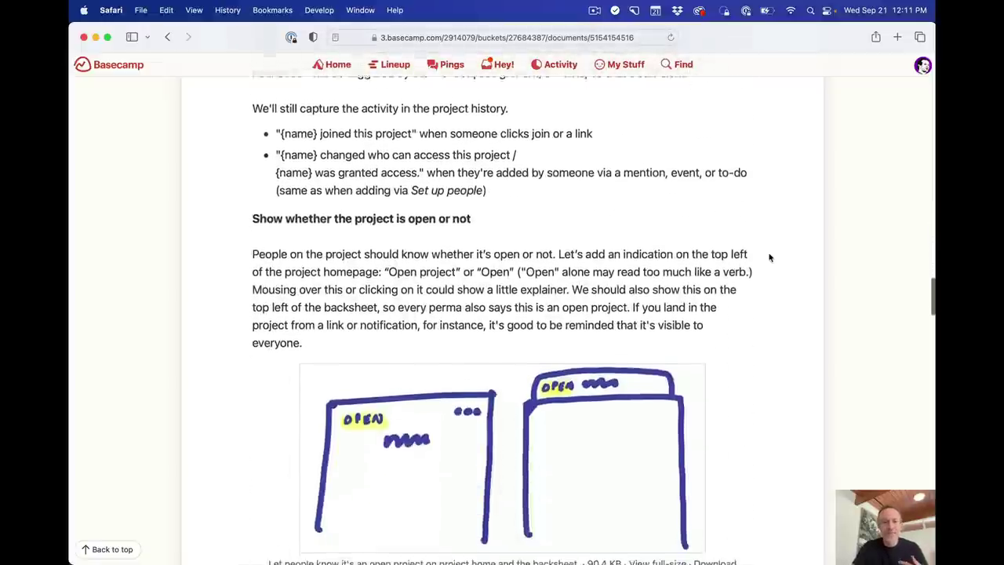
scroll(769, 258, "down", 17)
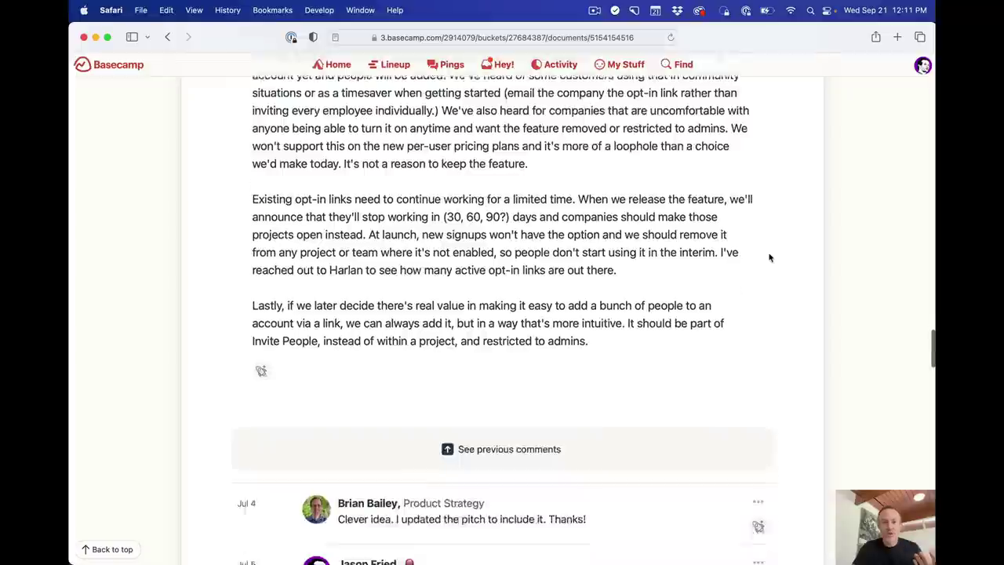
scroll(770, 257, "down", 2)
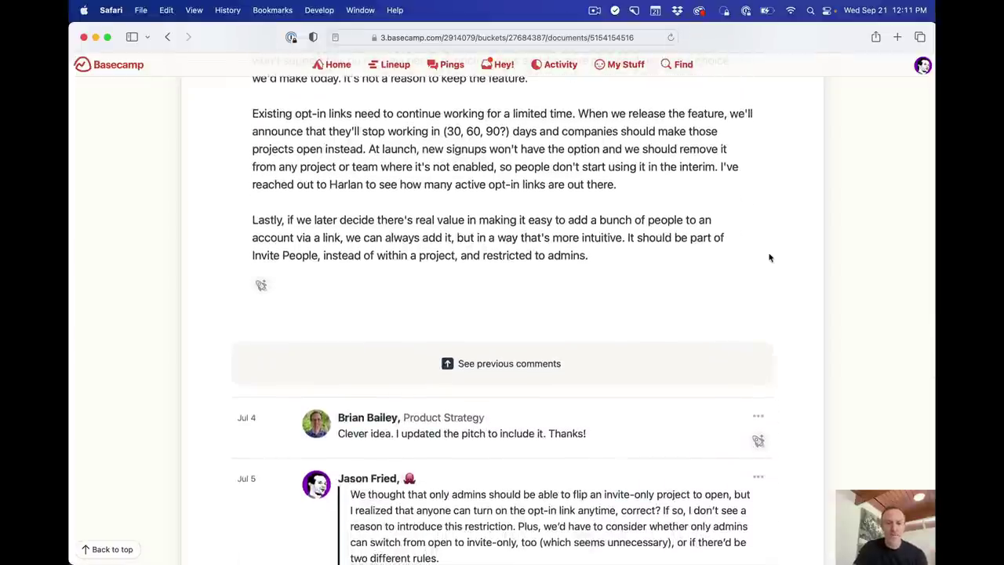
Read through the Open Projects pitch and its comment discussion, then scroll back to the top
scroll(716, 331, "down", 8)
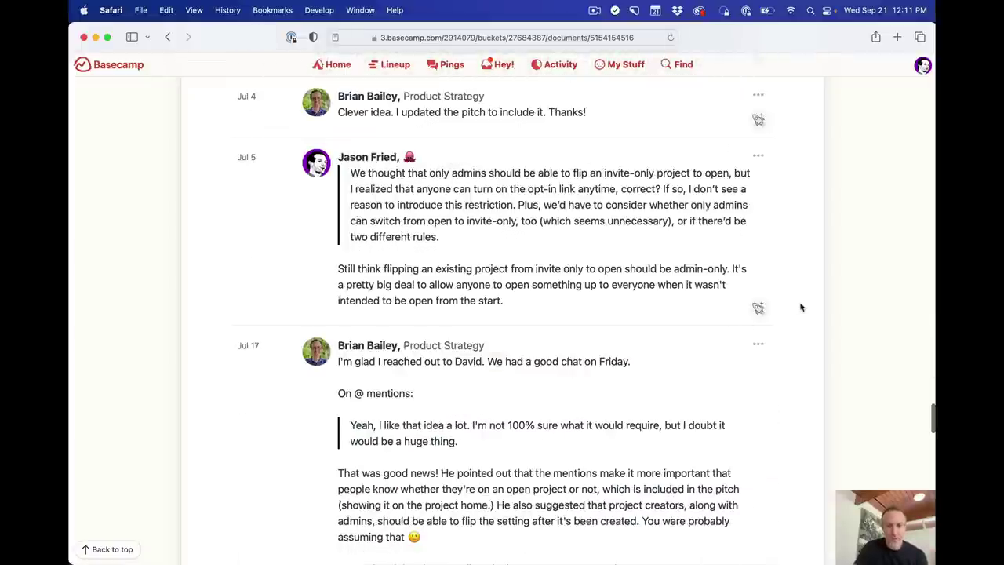
scroll(801, 307, "up", 20)
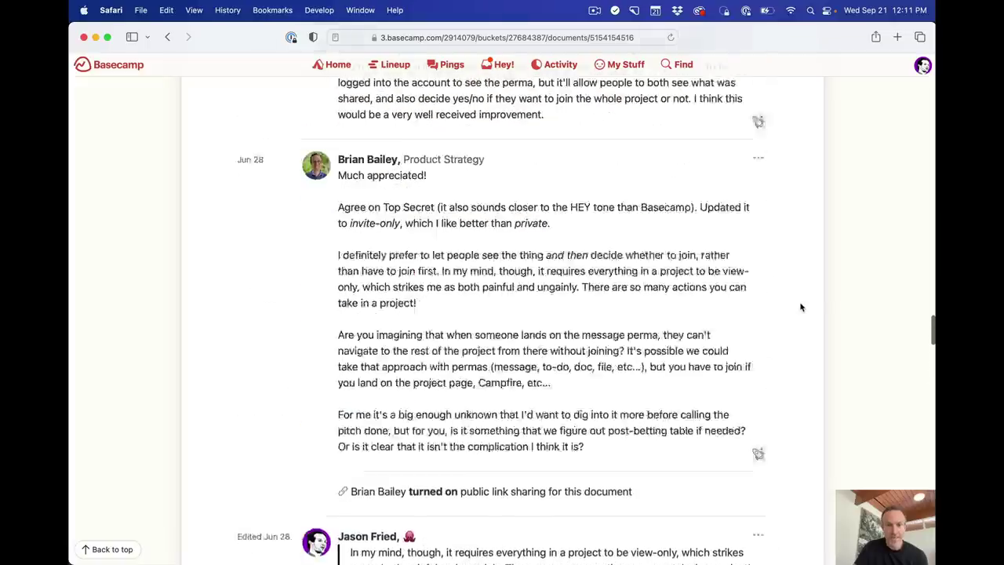
scroll(801, 307, "up", 20)
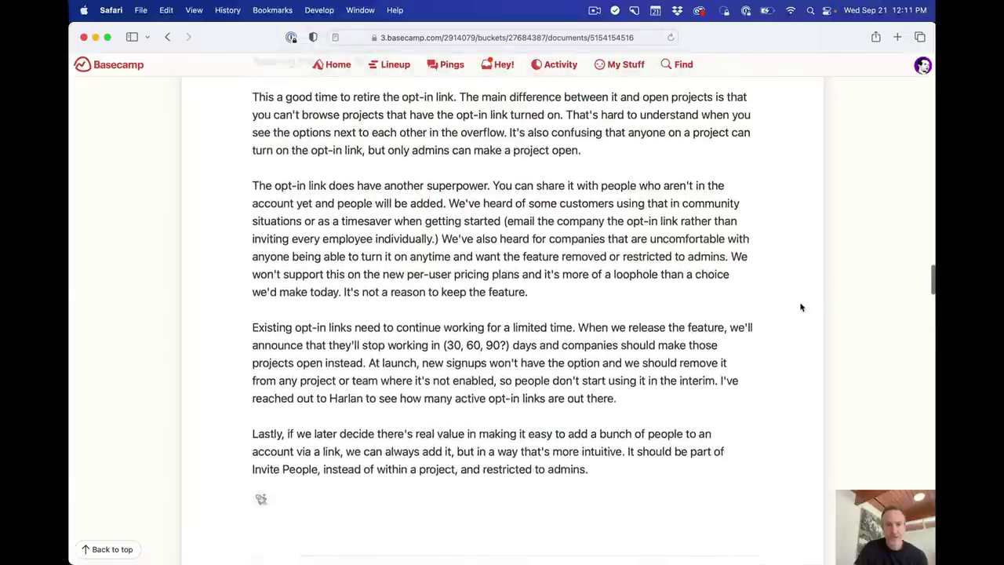
scroll(798, 307, "down", 5)
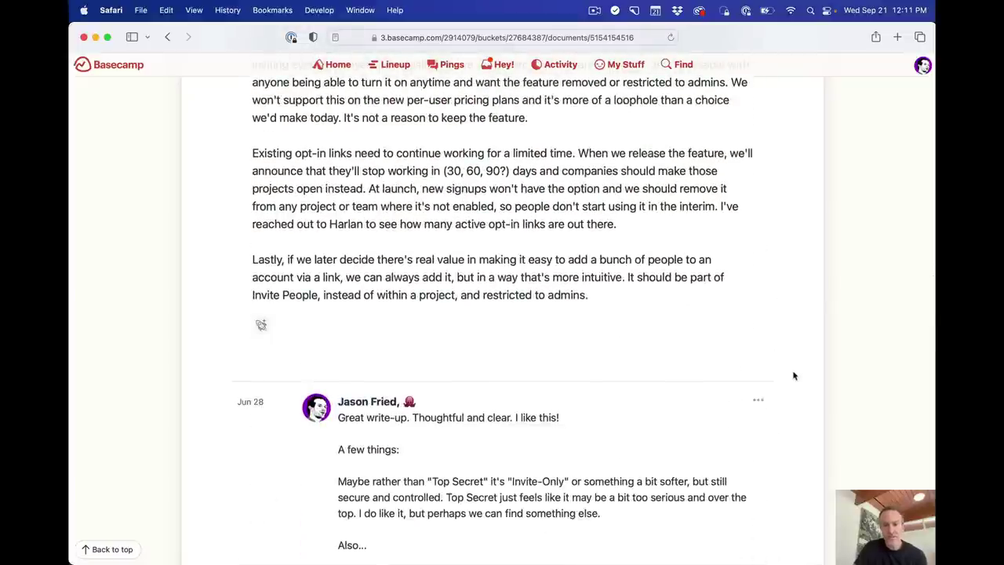
scroll(794, 378, "down", 18)
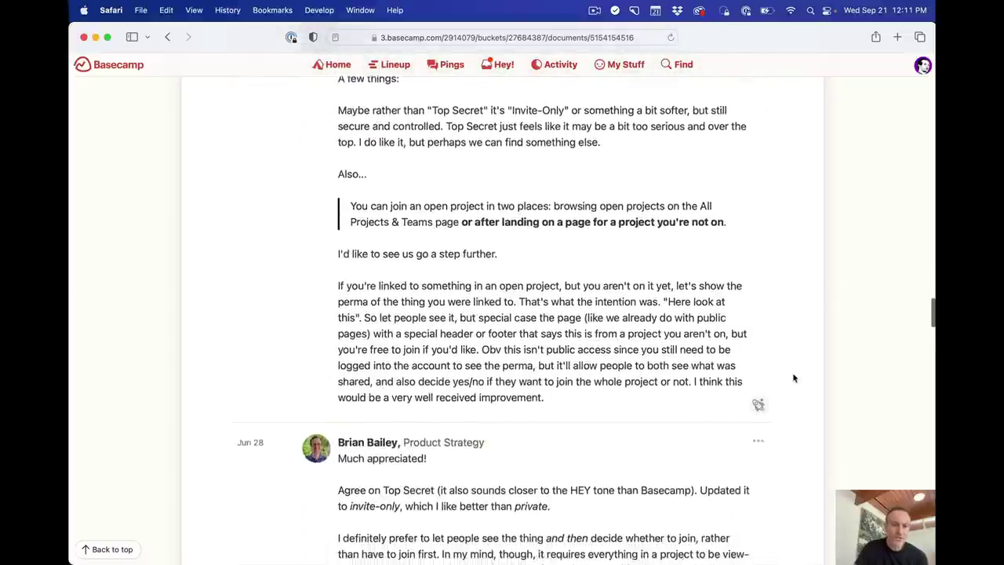
scroll(794, 378, "down", 11)
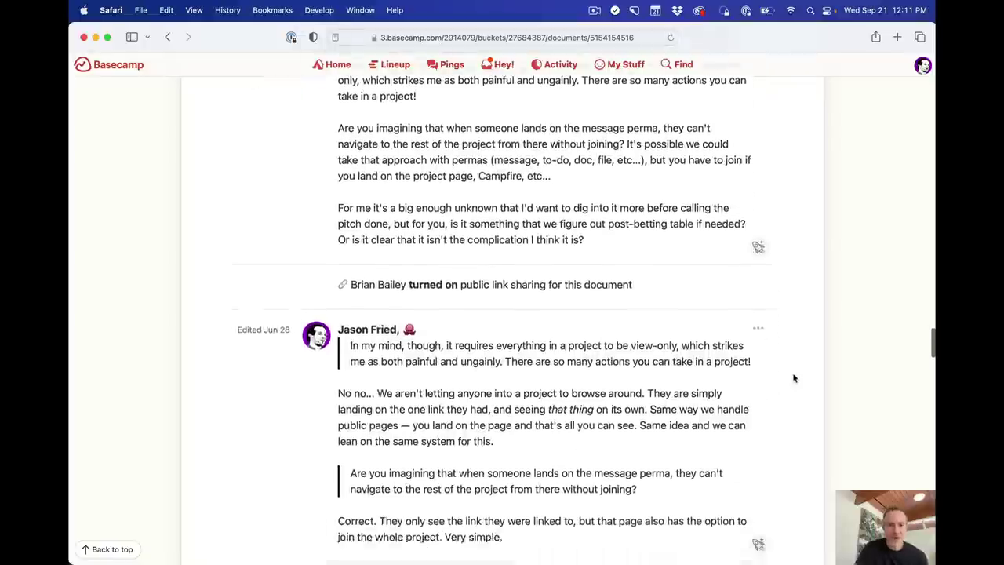
scroll(794, 378, "down", 19)
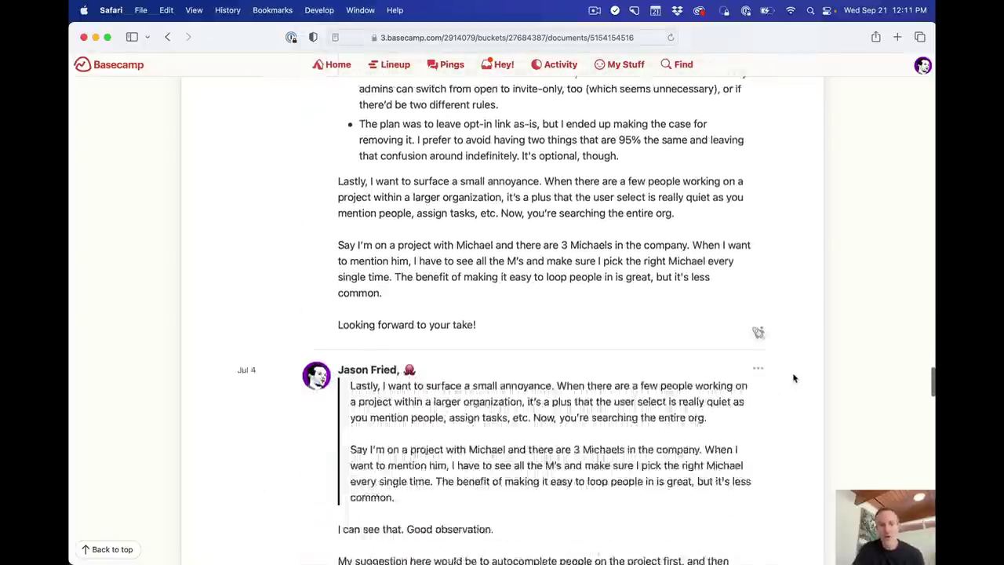
scroll(795, 378, "down", 19)
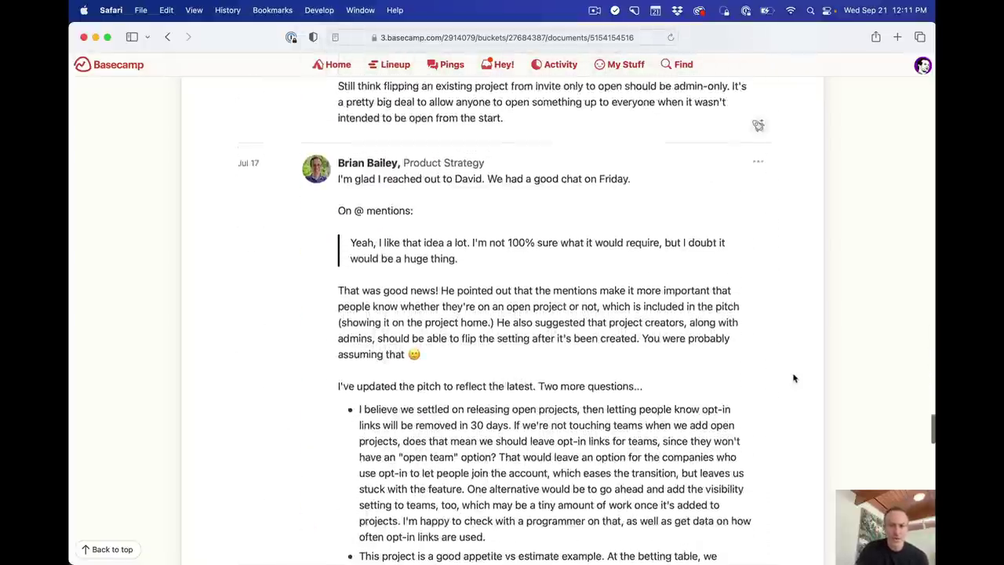
scroll(795, 378, "down", 3)
scroll(794, 378, "up", 6)
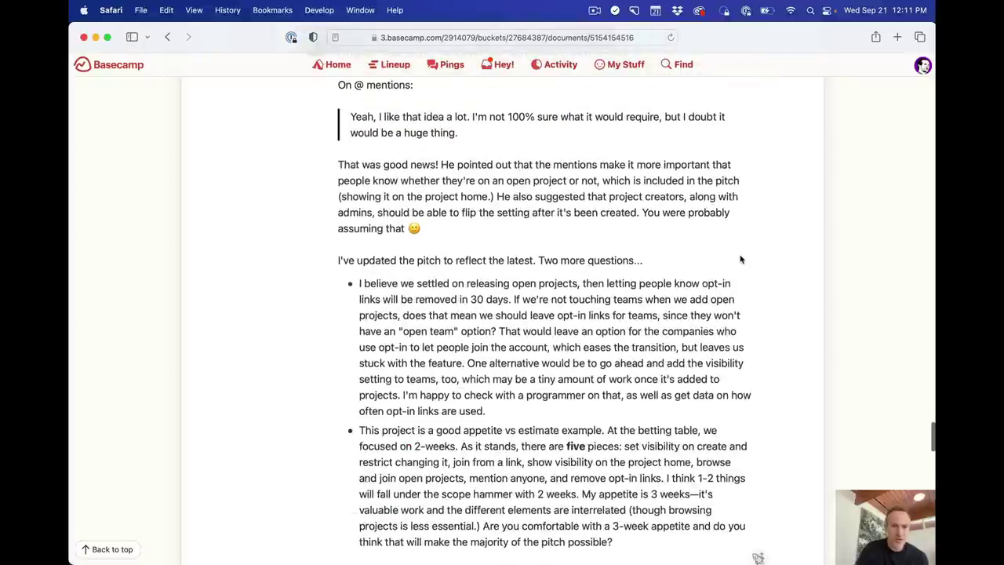
scroll(740, 260, "down", 20)
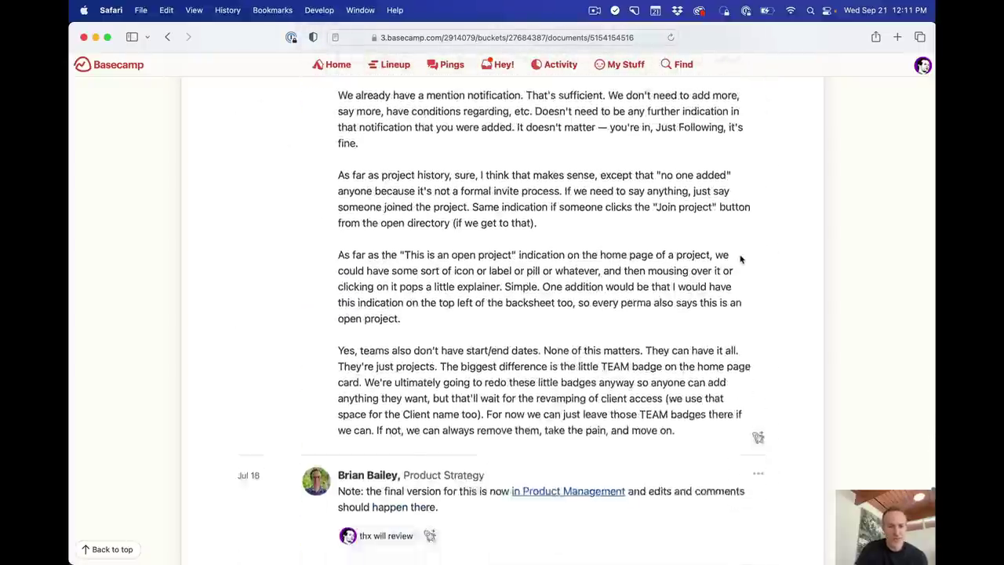
scroll(740, 260, "down", 20)
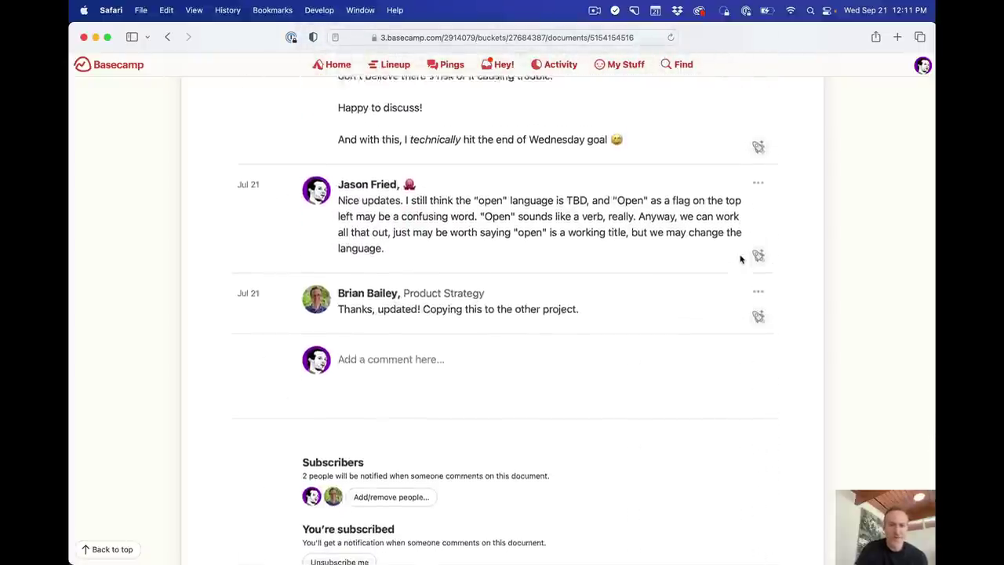
scroll(741, 260, "up", 20)
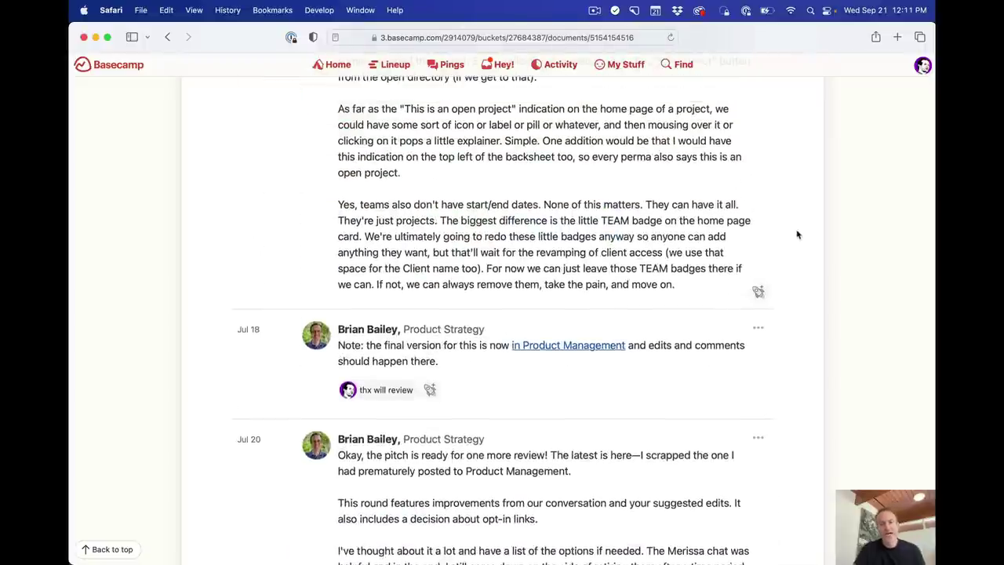
scroll(797, 235, "up", 17)
scroll(798, 234, "up", 2)
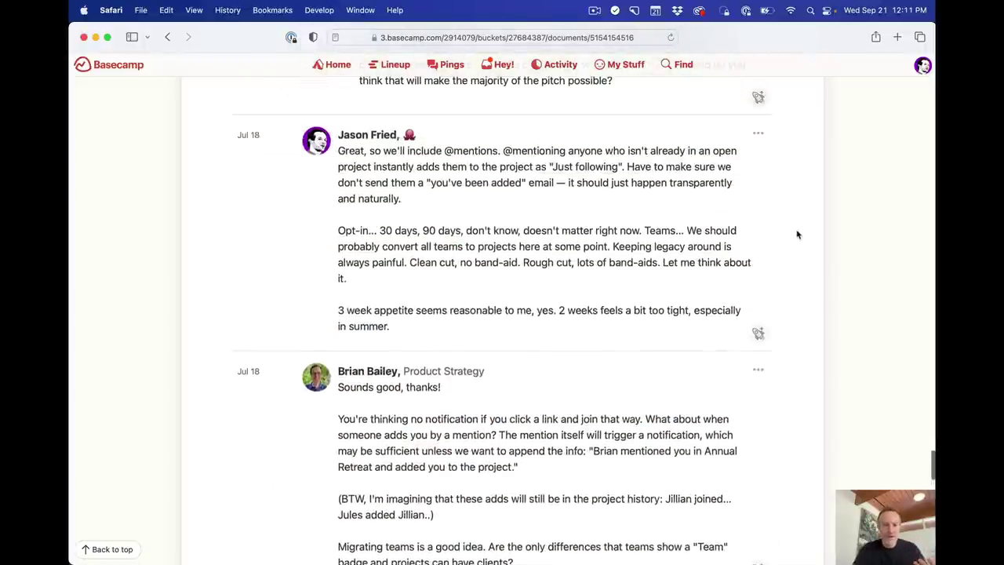
scroll(797, 235, "up", 20)
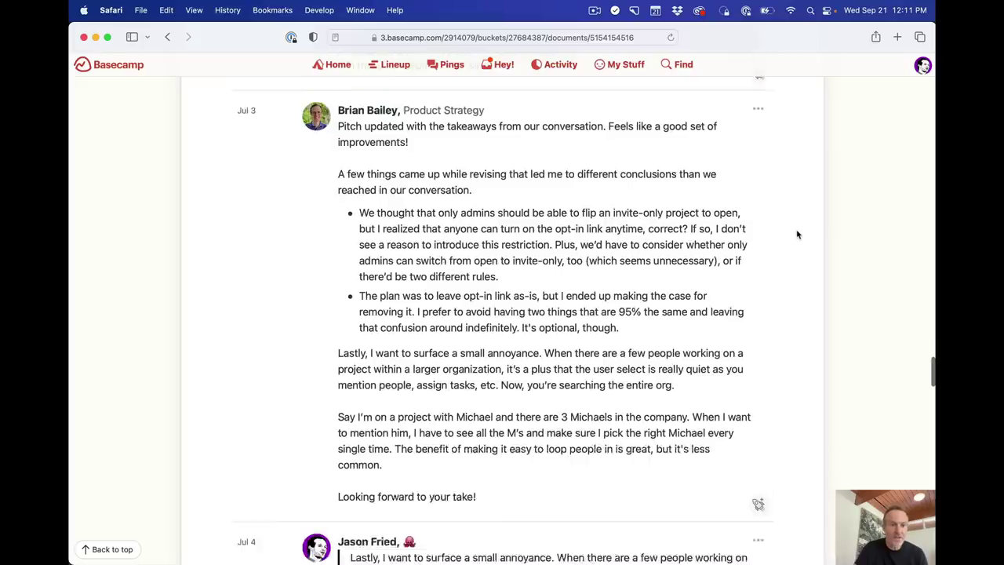
scroll(798, 235, "up", 20)
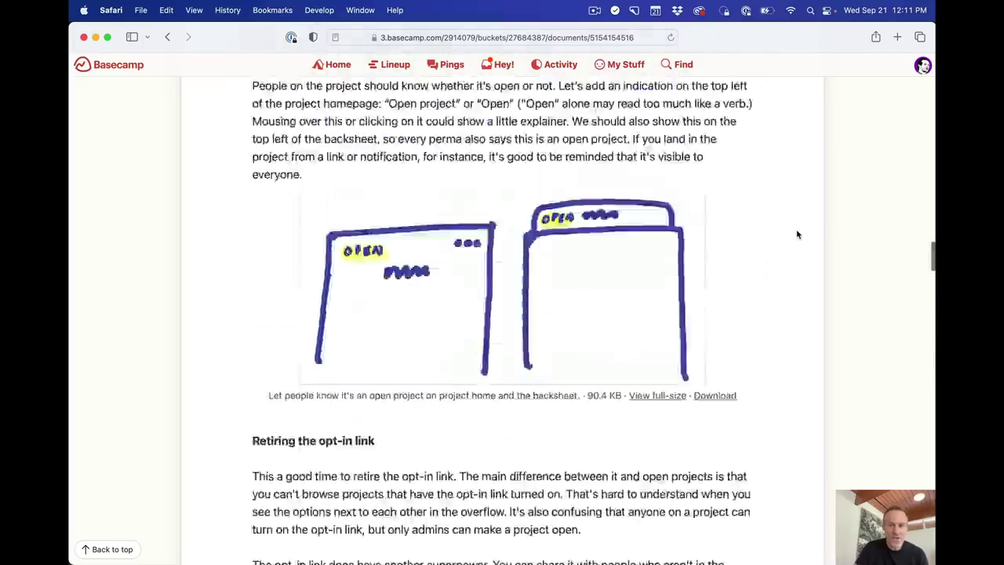
scroll(797, 234, "up", 15)
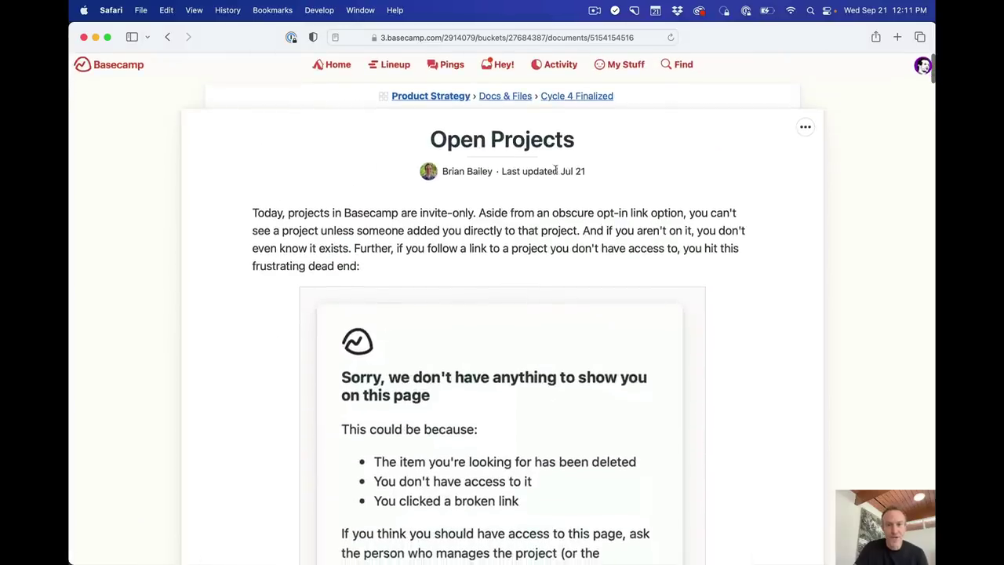
scroll(764, 270, "down", 20)
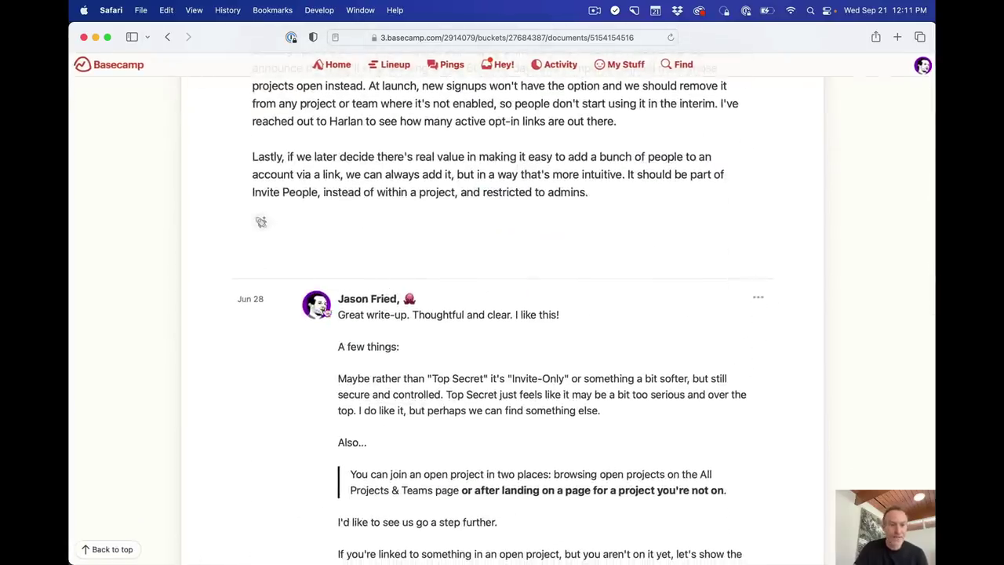
scroll(261, 222, "up", 20)
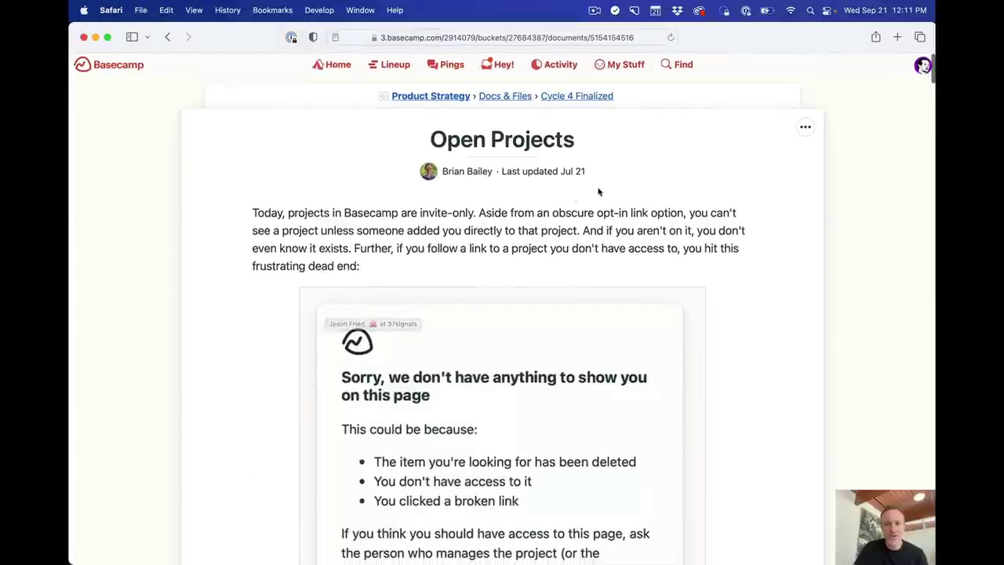
scroll(701, 291, "down", 20)
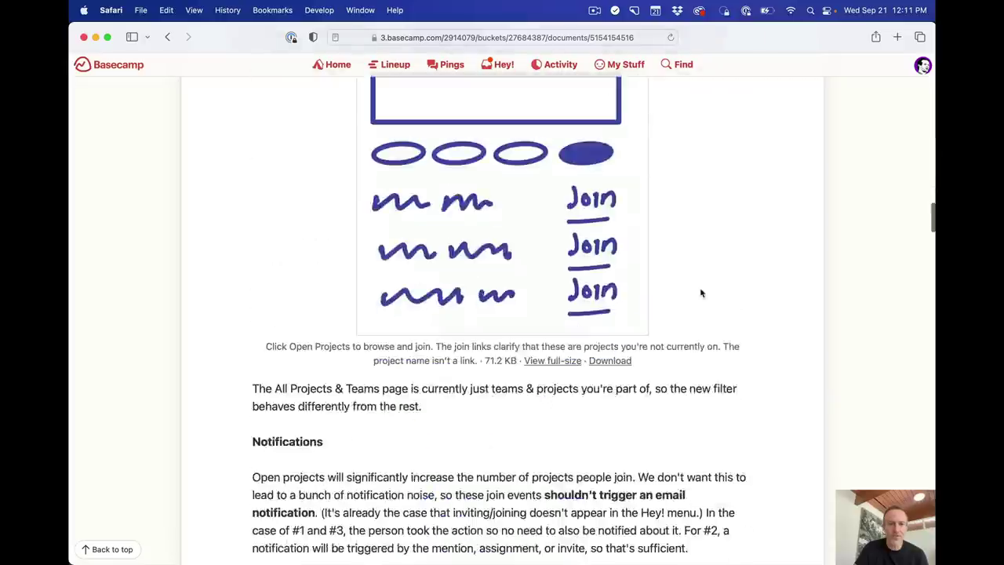
scroll(701, 293, "down", 5)
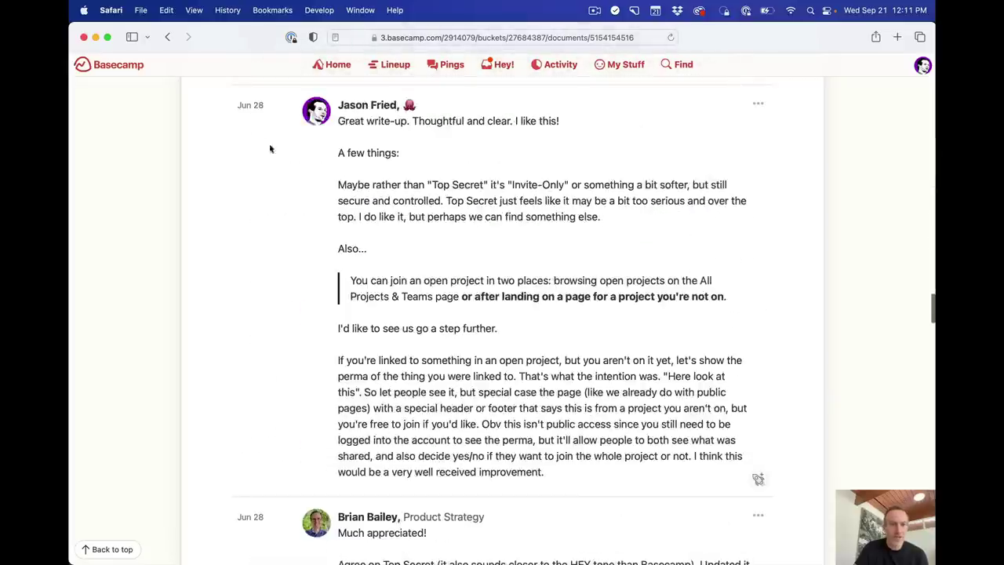
scroll(273, 228, "down", 10)
scroll(269, 237, "down", 15)
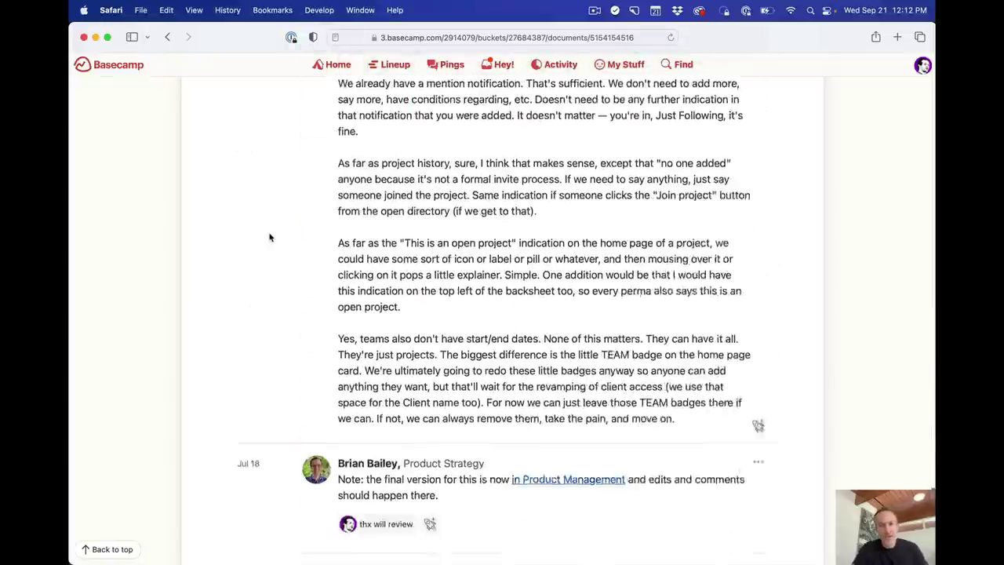
scroll(269, 237, "down", 10)
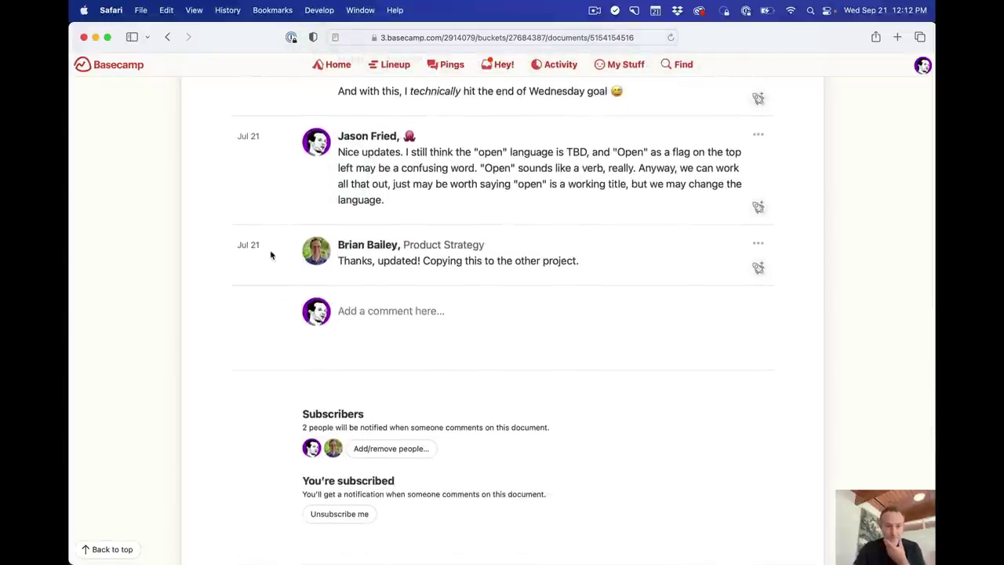
scroll(270, 255, "up", 10)
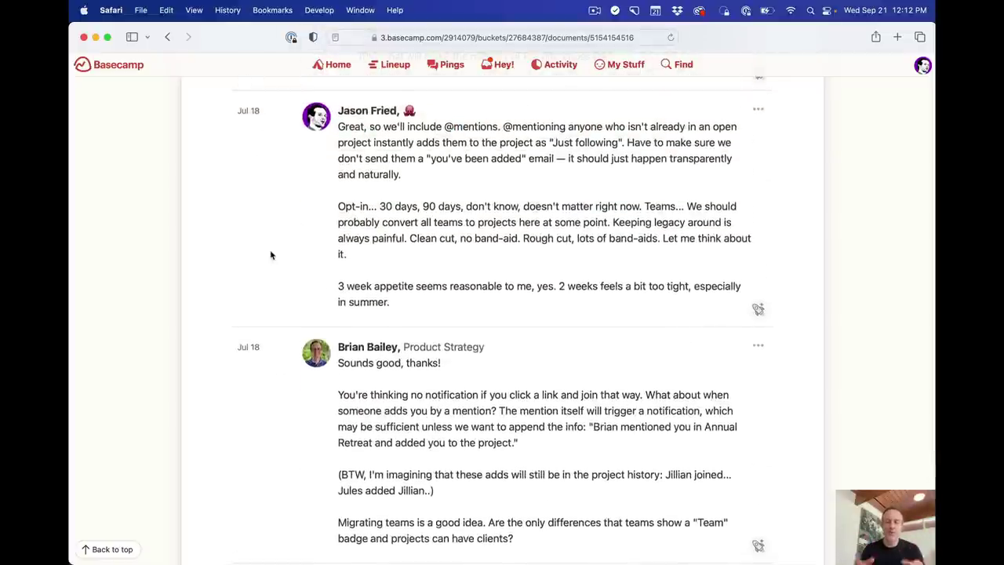
scroll(270, 255, "up", 10)
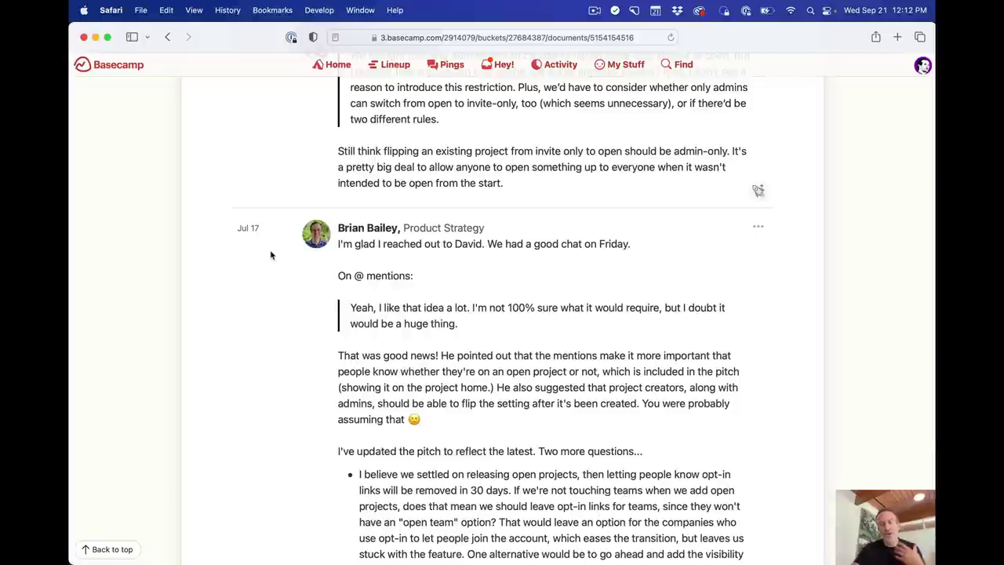
scroll(270, 255, "up", 20)
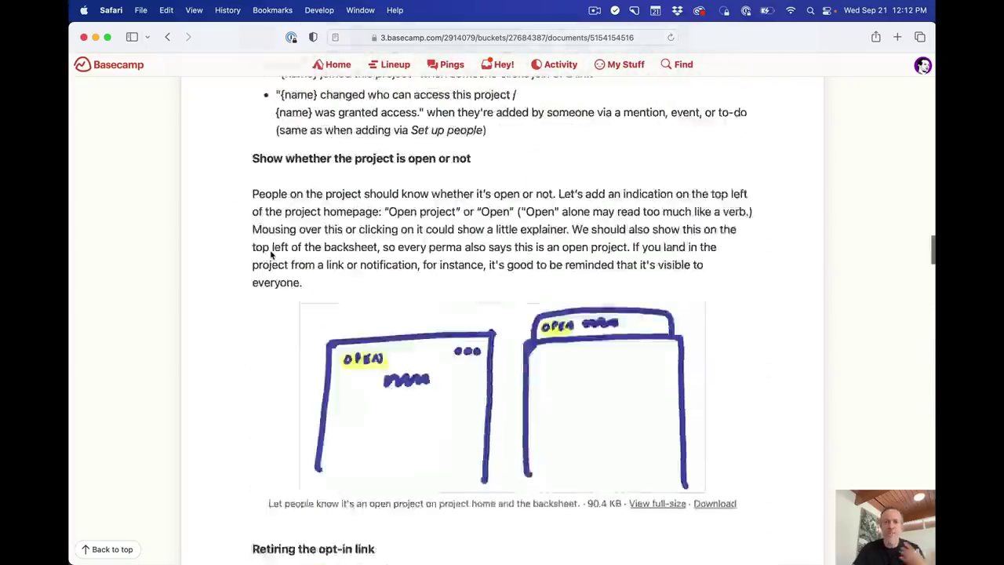
scroll(271, 252, "up", 20)
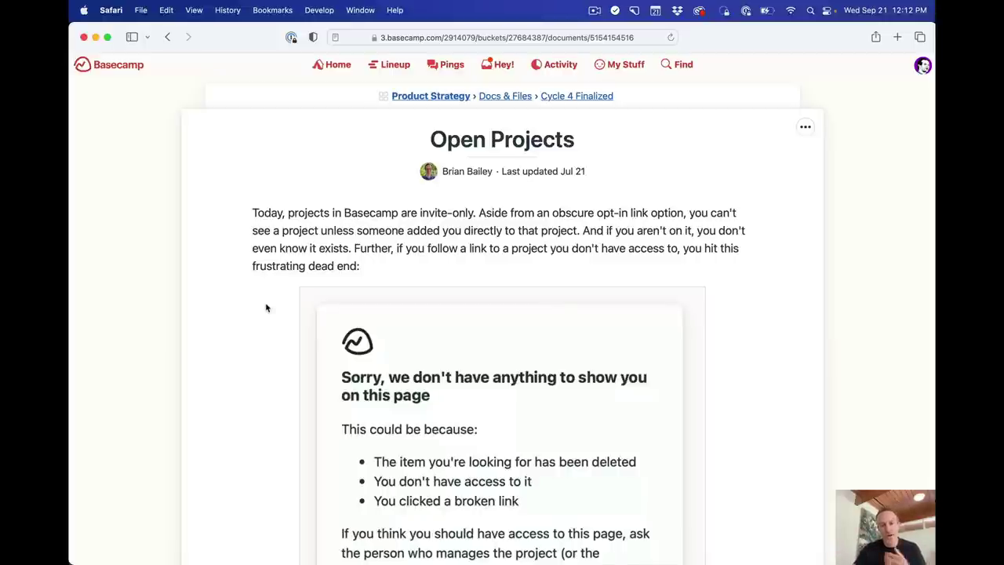
Go back up to Docs & Files and open the Cycle 5 Finalized folder
key("super+bracketleft")
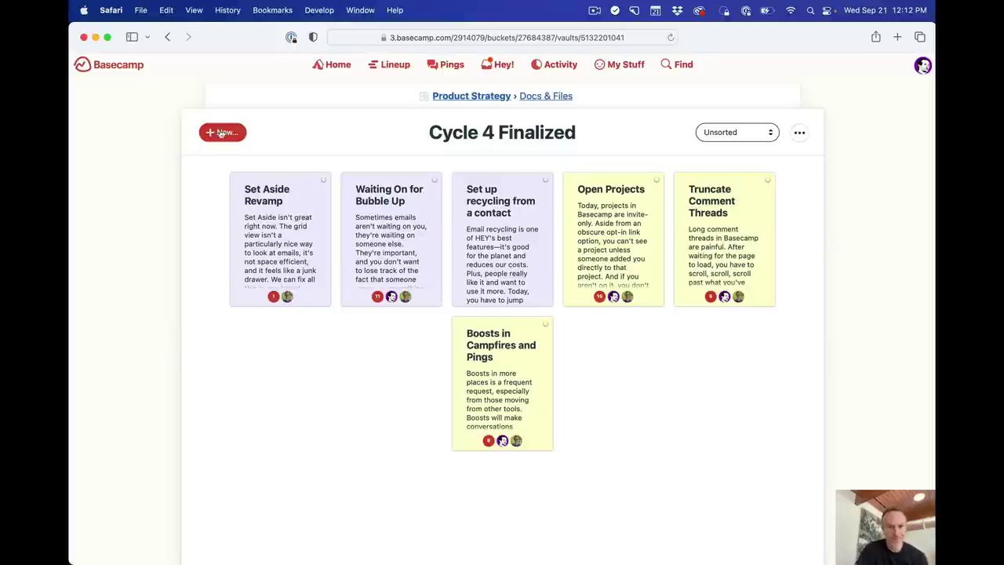
key("super+bracketleft")
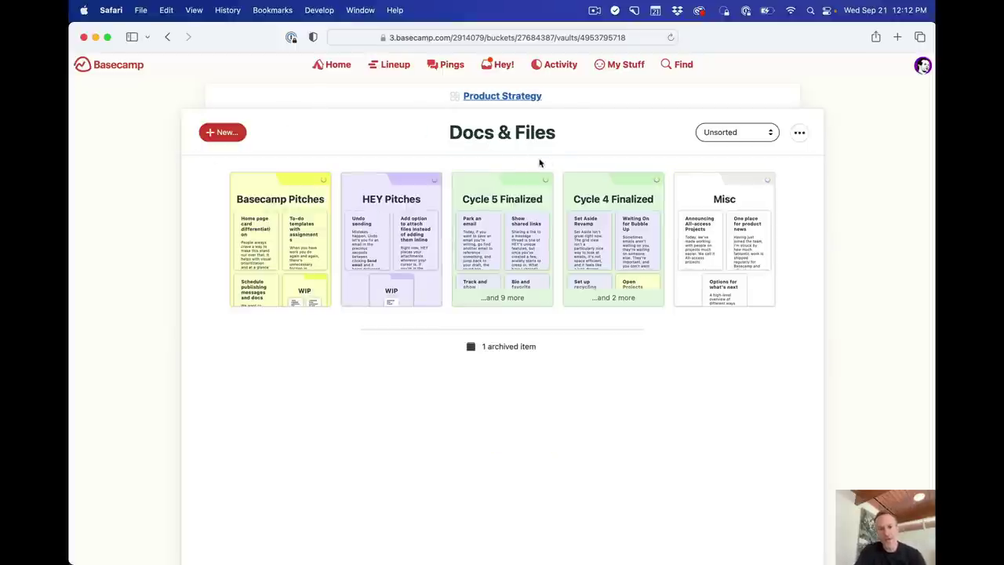
left_click(490, 185)
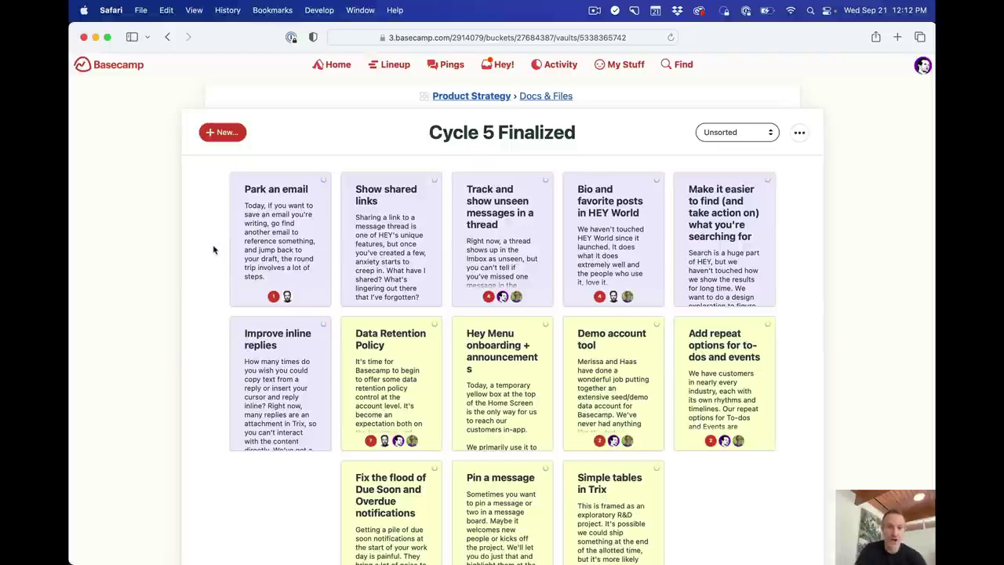
scroll(212, 250, "down", 1)
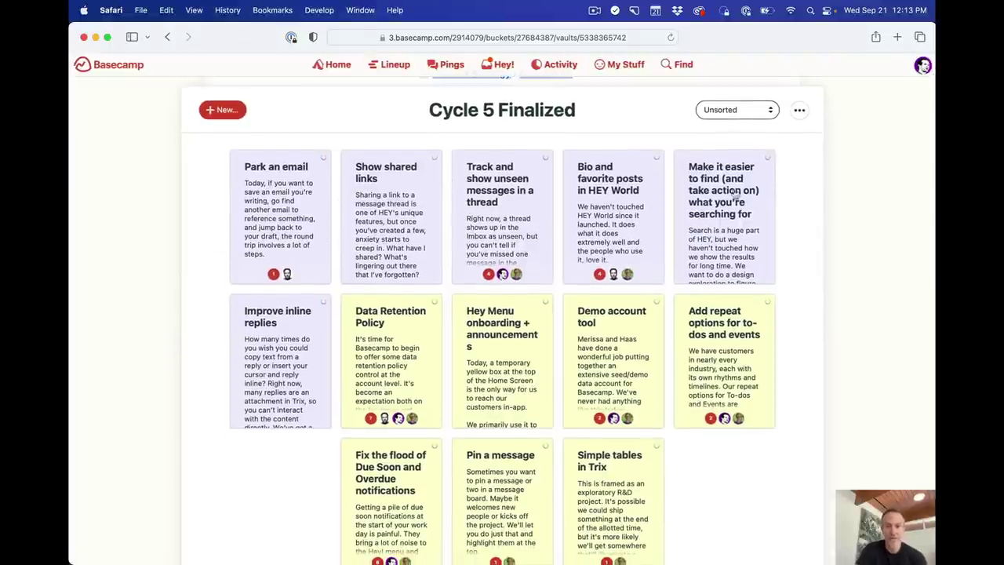
scroll(720, 243, "down", 3)
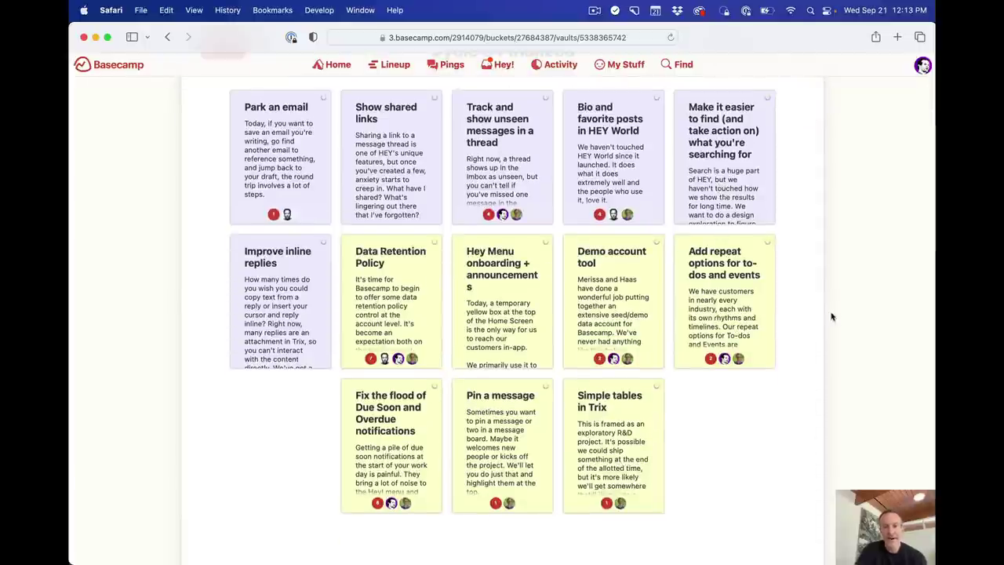
scroll(833, 313, "up", 4)
Open the Data Retention Policy pitch and read through its proposal and comments
left_click(410, 388)
scroll(811, 335, "down", 6)
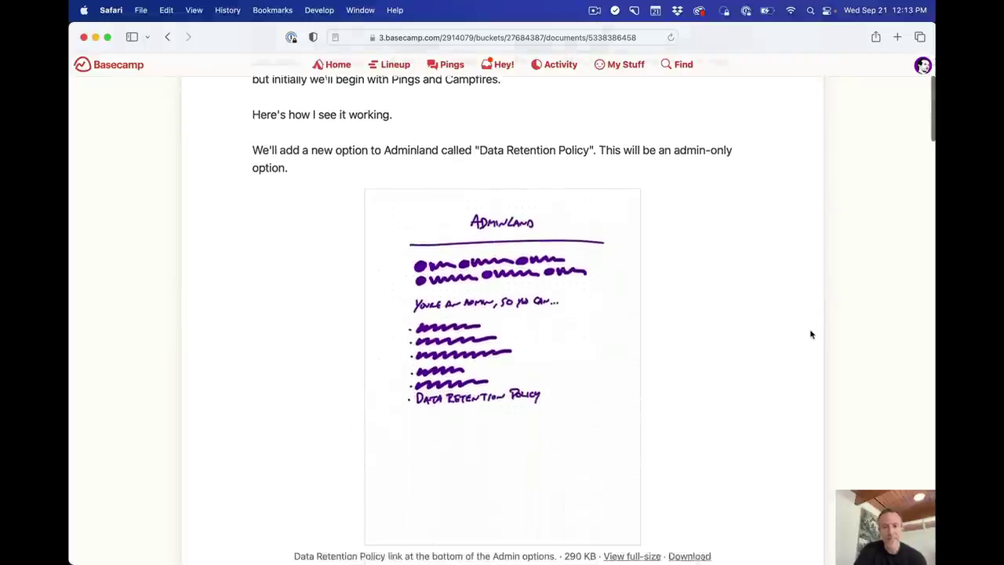
scroll(811, 335, "down", 10)
scroll(811, 335, "down", 20)
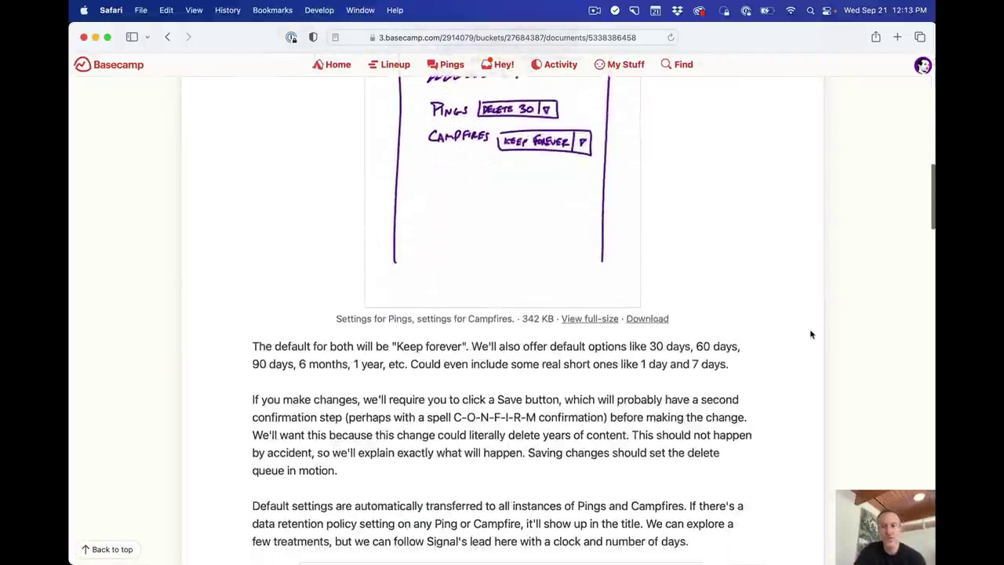
scroll(811, 335, "down", 12)
scroll(811, 335, "down", 16)
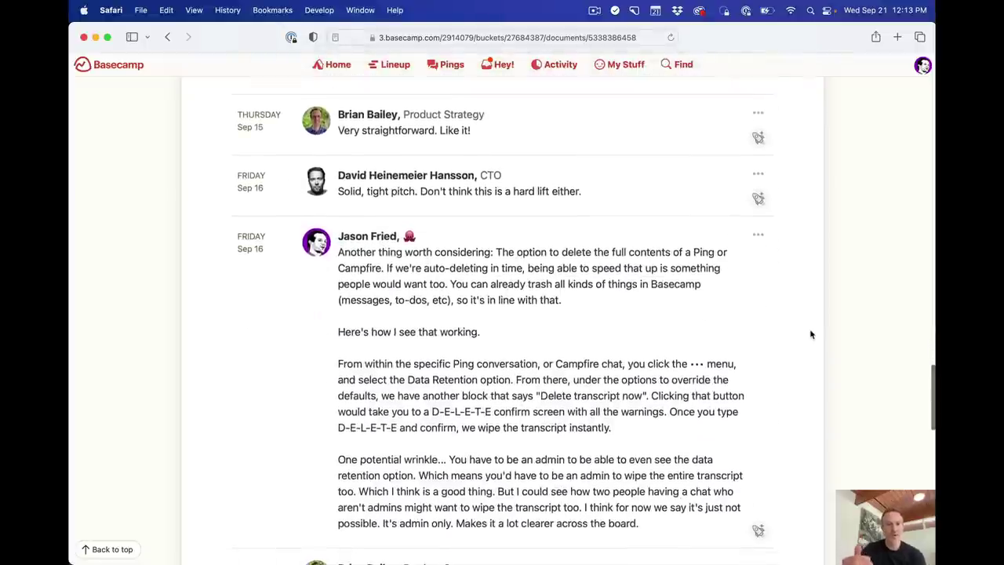
scroll(811, 335, "down", 6)
scroll(811, 336, "down", 18)
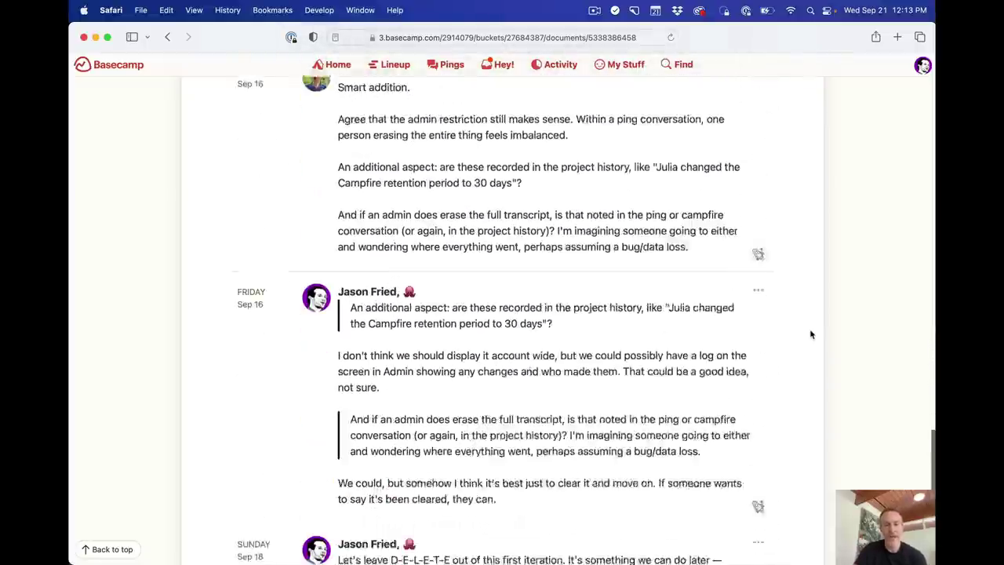
scroll(812, 335, "up", 20)
Navigate back through Cycle 5 Finalized and Docs & Files to the Product Strategy overview
key("super+bracketleft")
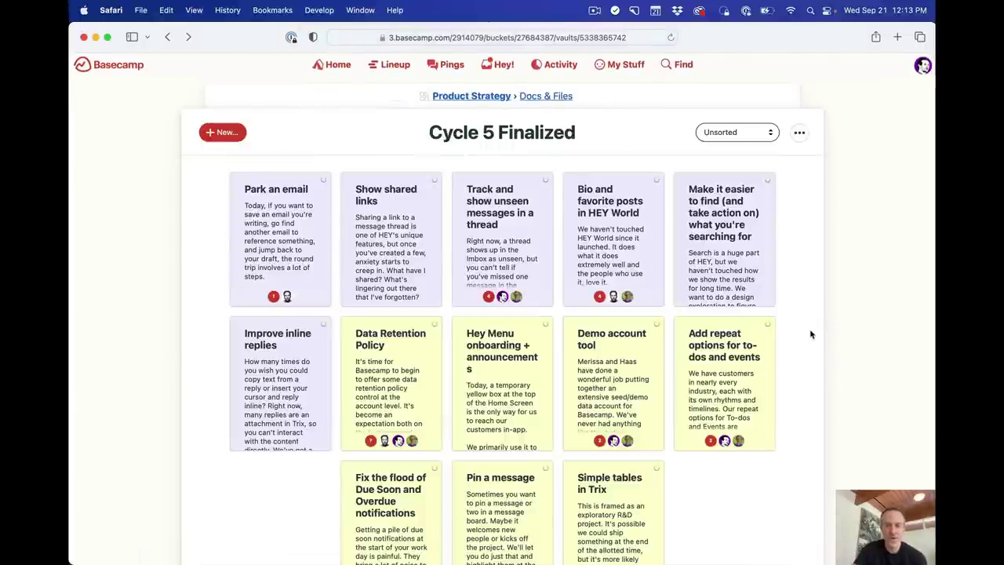
left_click(661, 99)
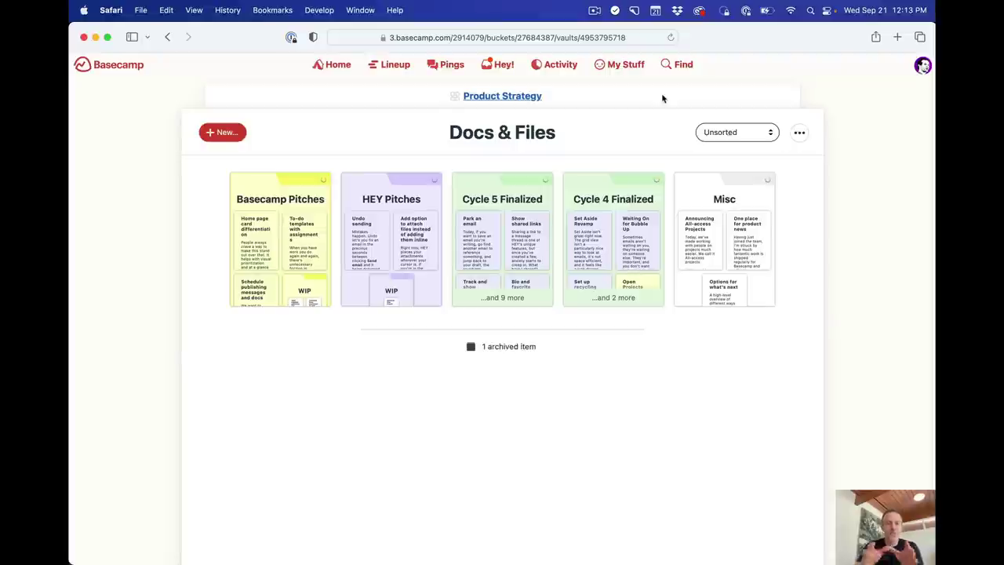
left_click(487, 194)
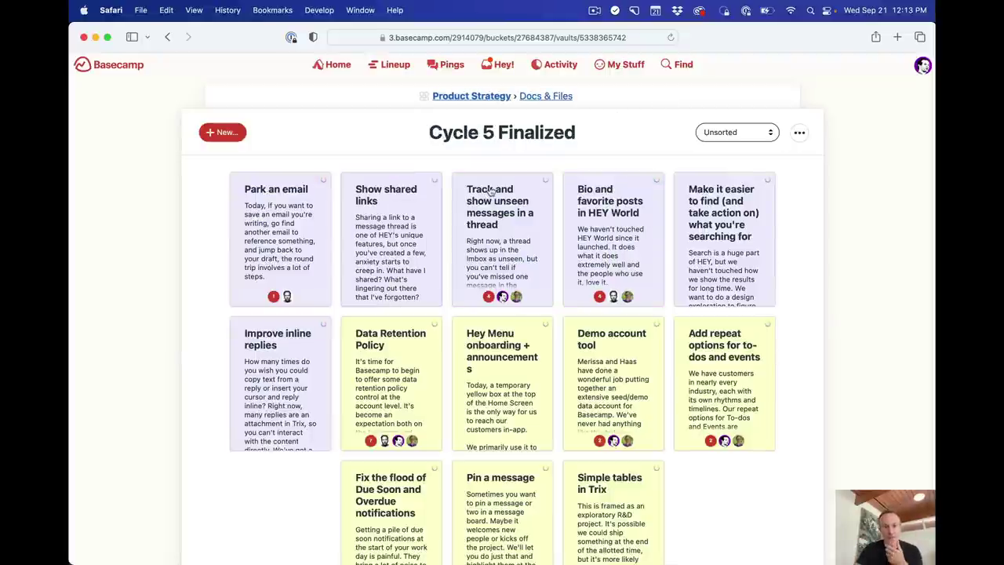
left_click(593, 97)
left_click(591, 96)
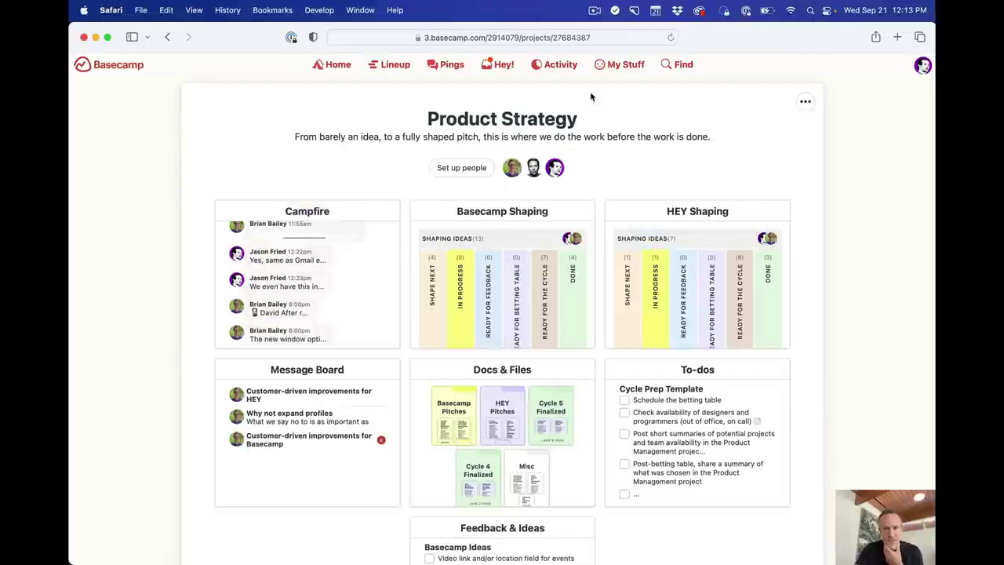
Open the Basecamp Shaping card table and scroll through its 13 Shaping ideas
left_click(536, 213)
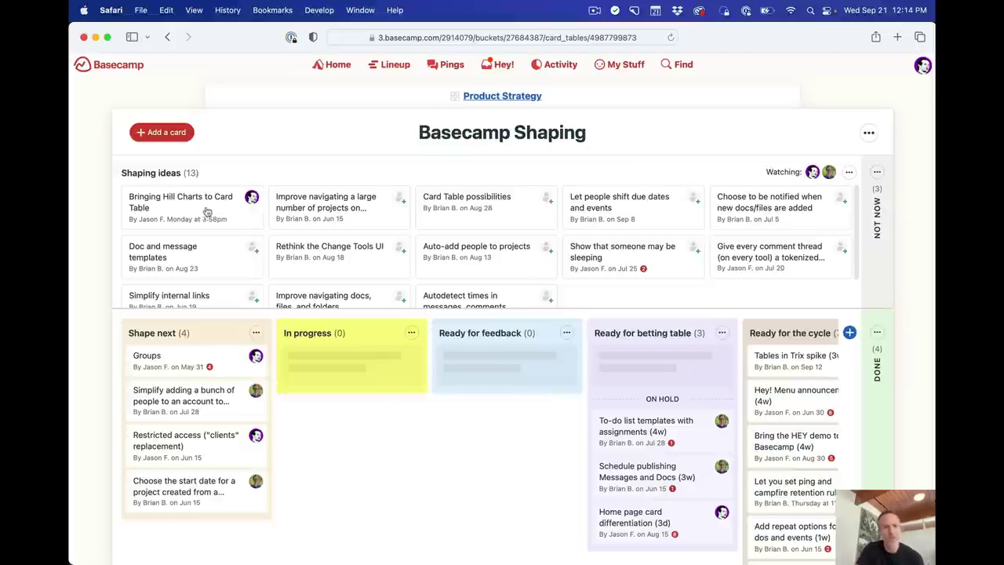
scroll(206, 285, "down", 2)
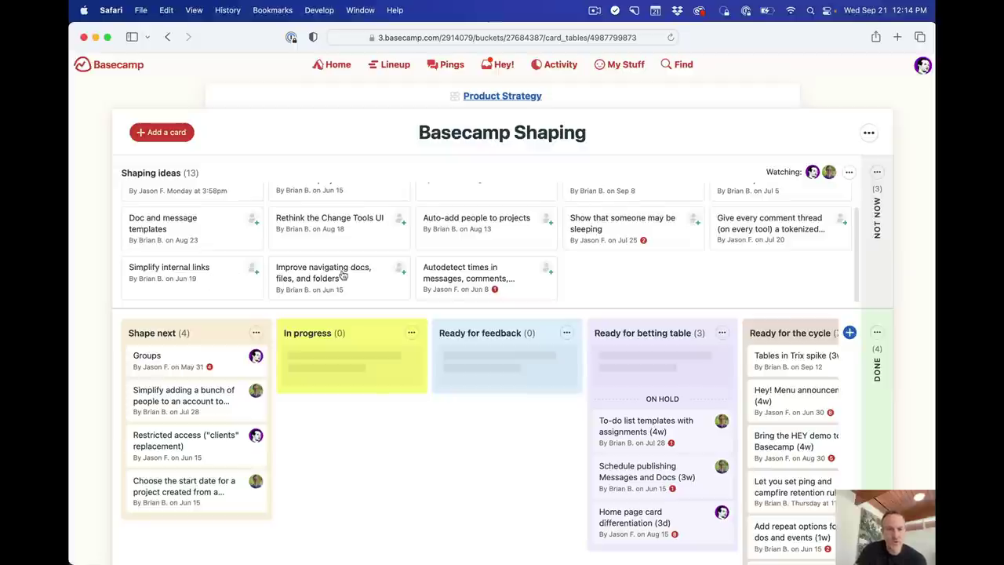
scroll(343, 275, "up", 2)
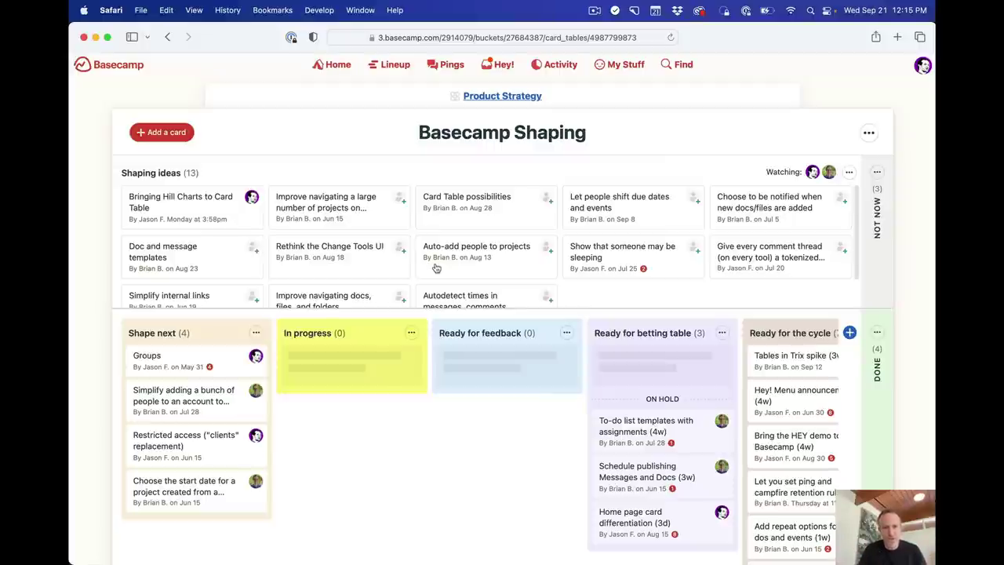
scroll(436, 268, "down", 2)
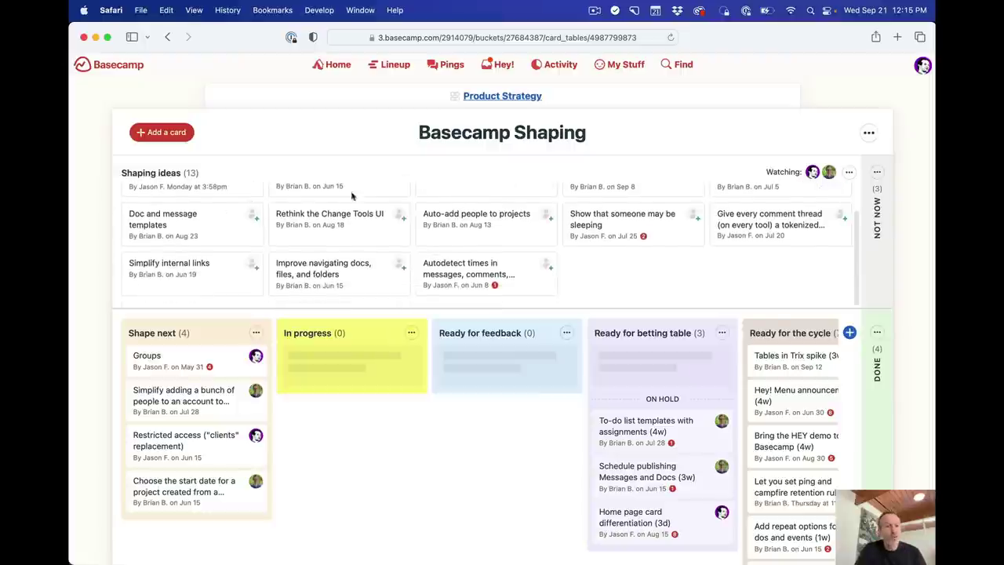
scroll(701, 284, "up", 2)
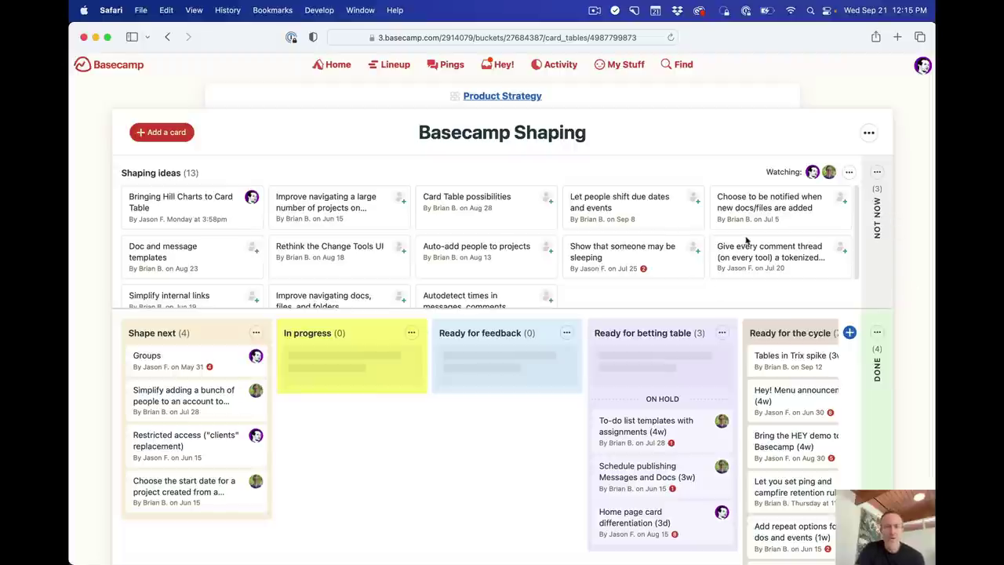
After checking the Not now column, drag 'Show that someone may be sleeping' into it
left_click(879, 224)
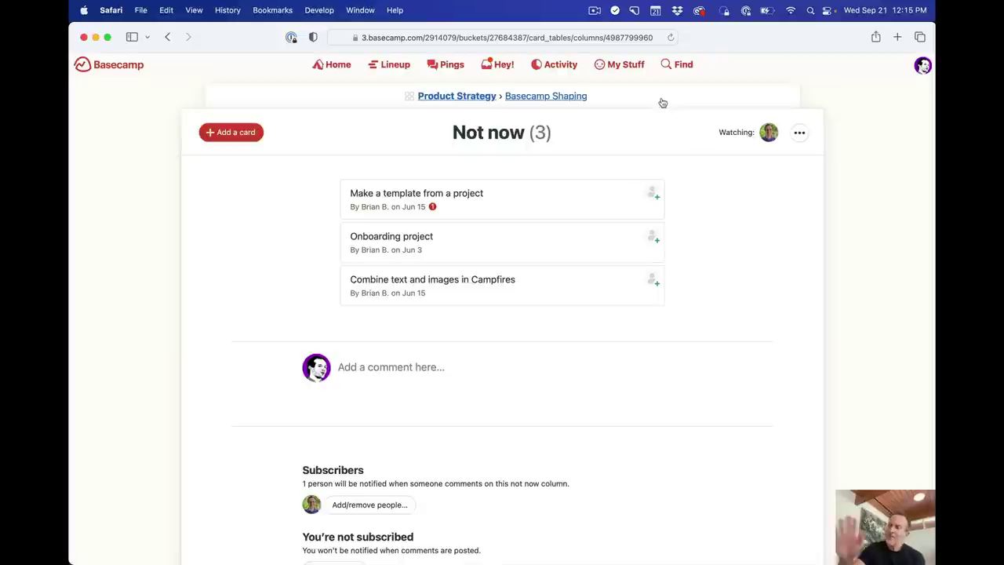
key("super+bracketleft")
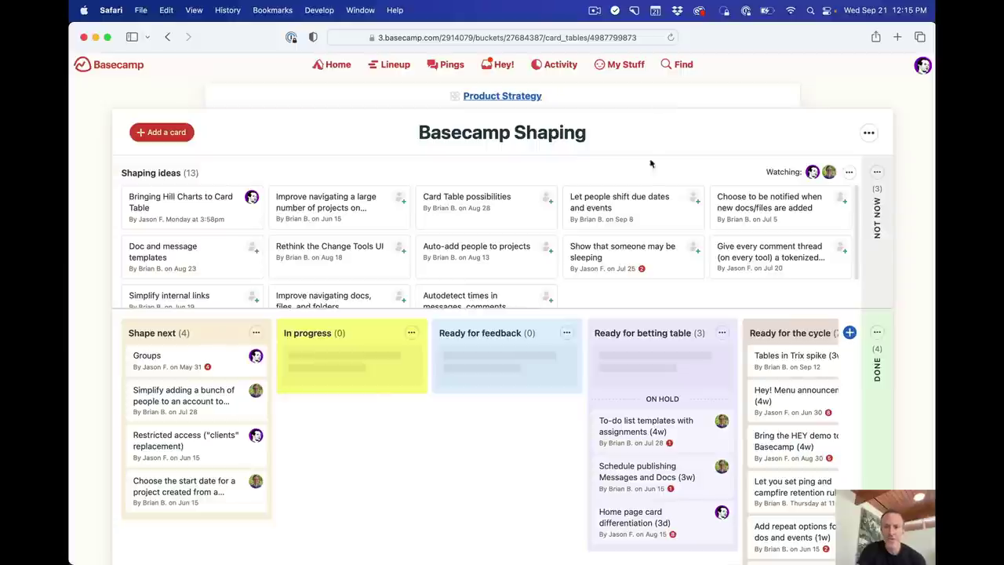
left_click_drag(619, 255, 877, 224)
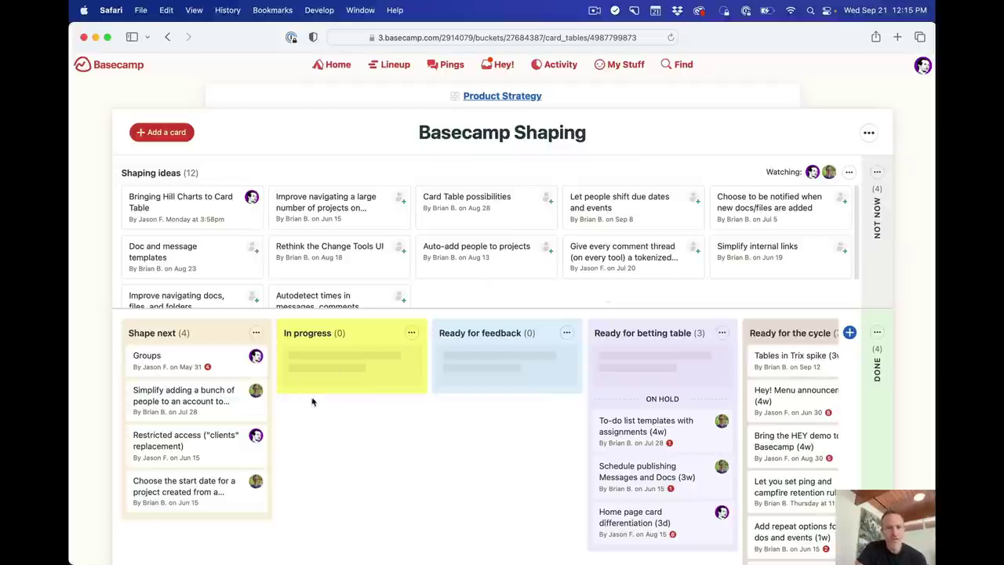
Drag 'Improve navigating a large number of projects' to sit after 'Card Table possibilities'
scroll(399, 247, "down", 1)
scroll(366, 410, "down", 2)
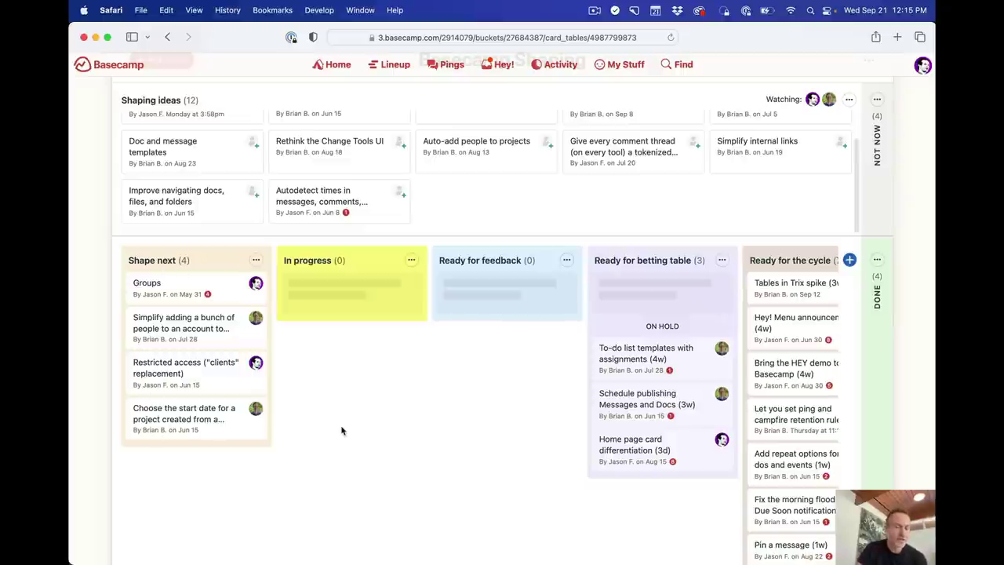
scroll(341, 430, "up", 3)
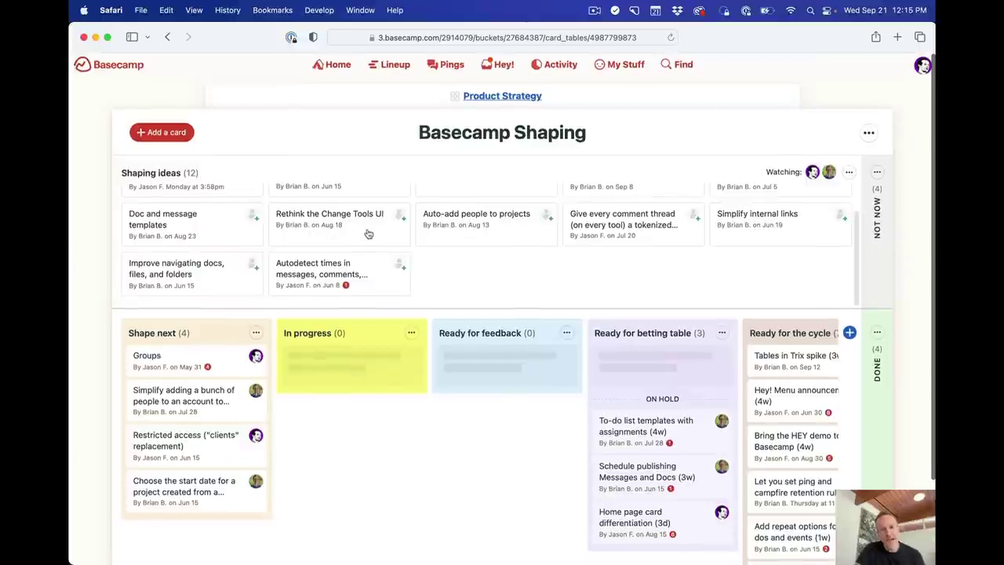
scroll(367, 233, "up", 2)
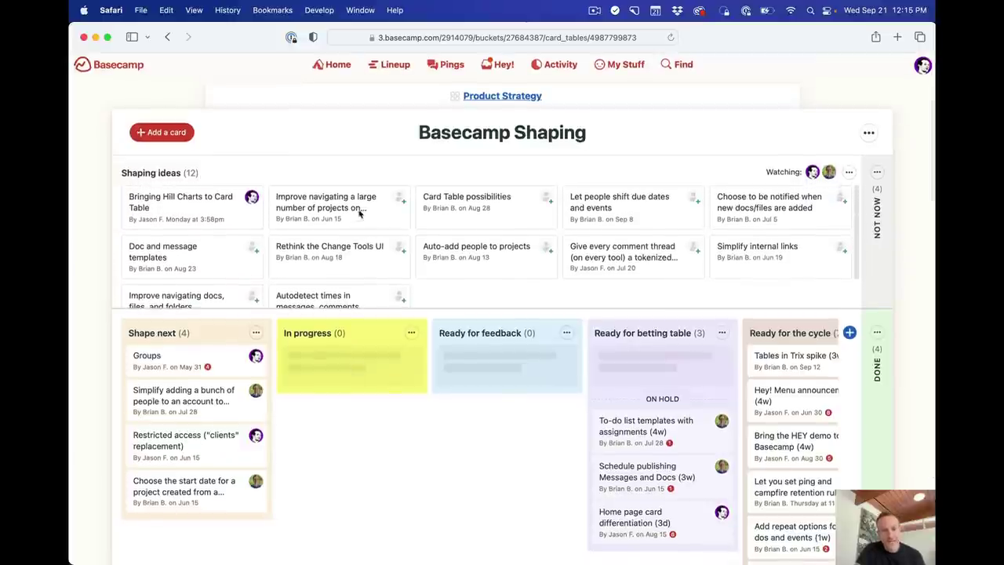
left_click_drag(345, 219, 298, 236)
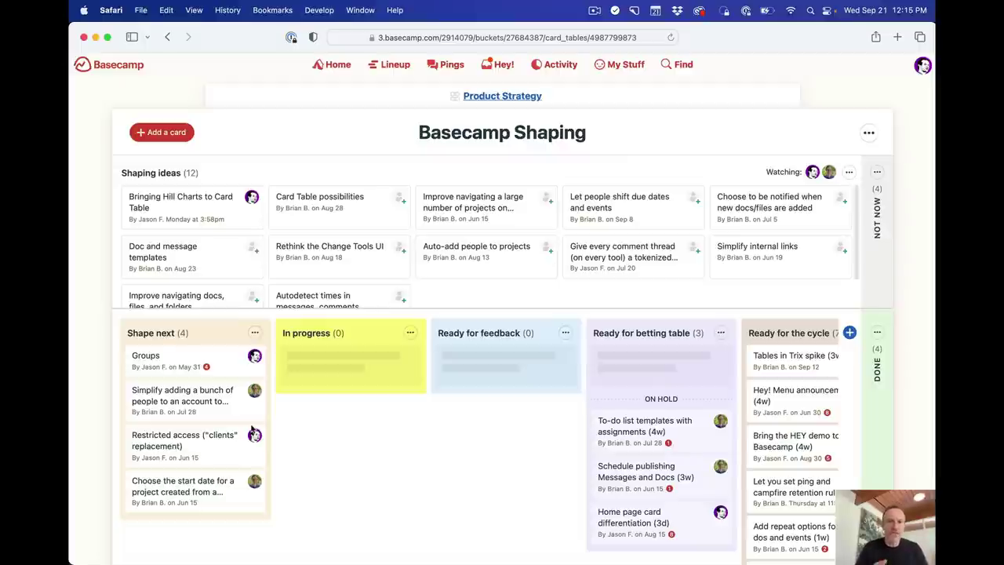
Reopen the Data Retention Policy pitch via Docs & Files and Cycle 5 Finalized, then back out
left_click(620, 104)
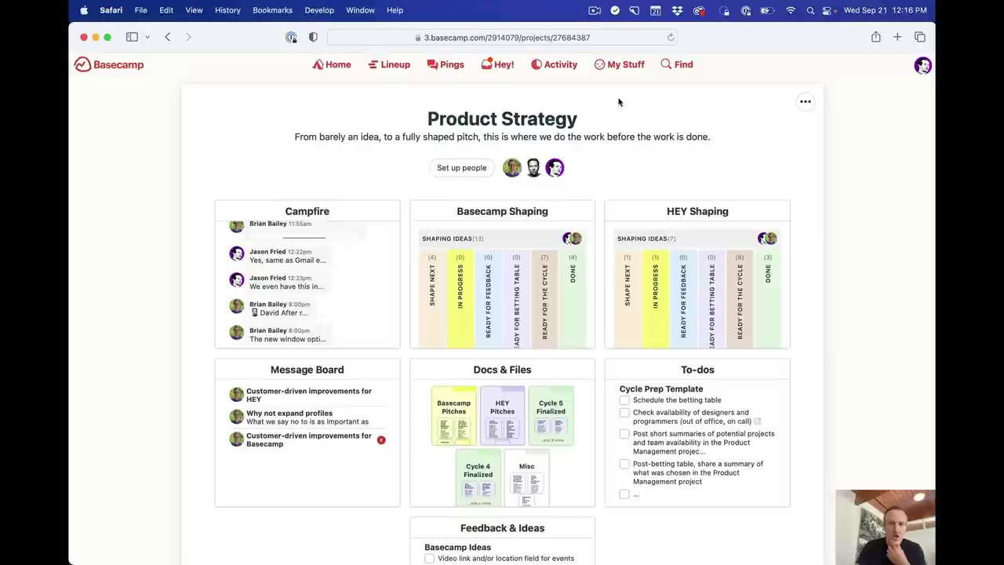
left_click(495, 375)
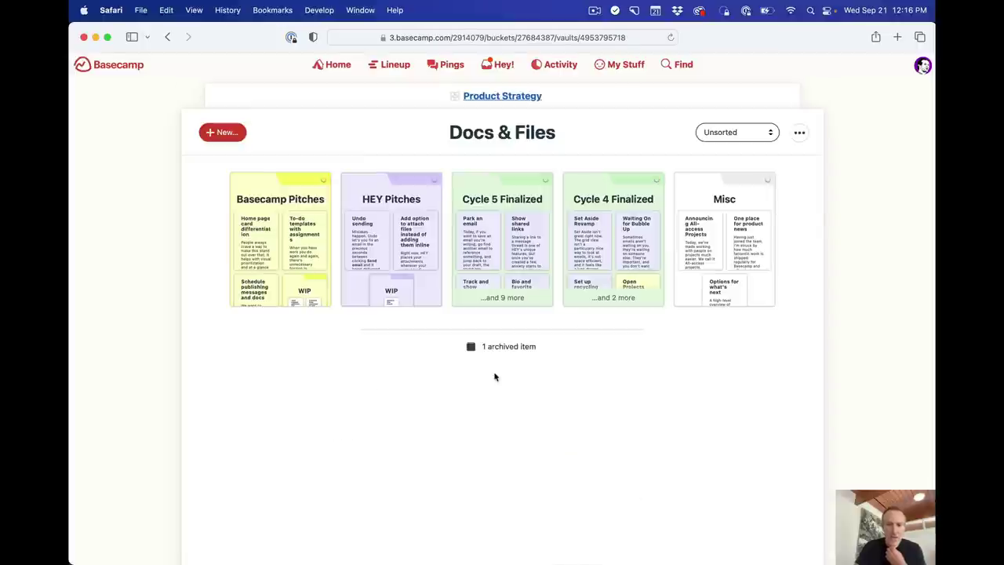
left_click(488, 196)
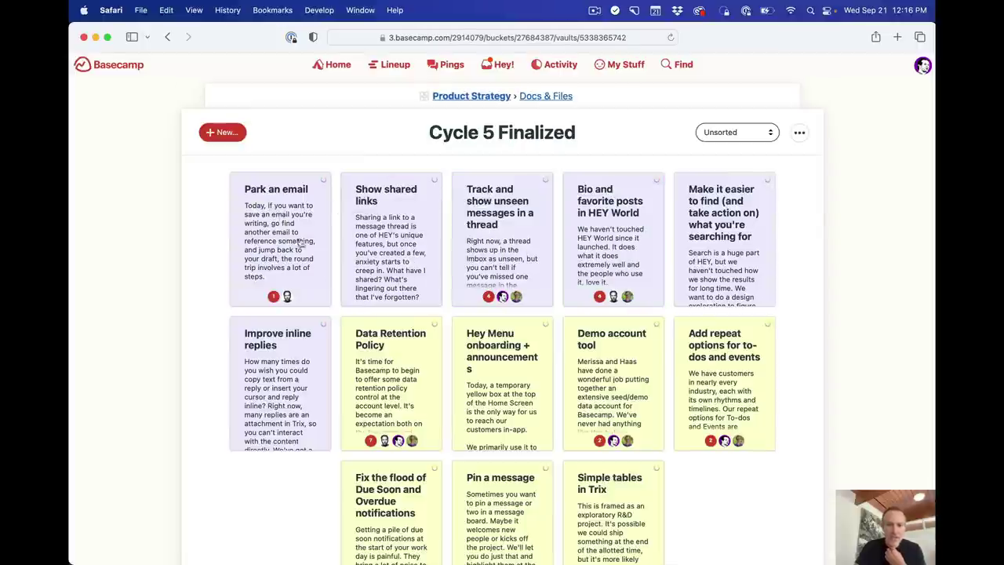
left_click(397, 365)
scroll(679, 336, "down", 5)
scroll(680, 335, "down", 10)
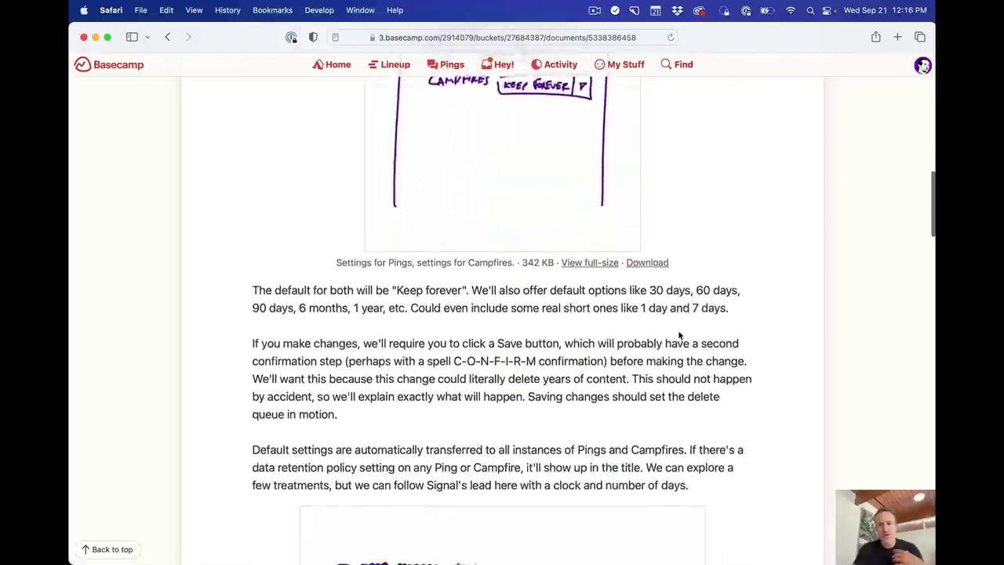
scroll(679, 335, "down", 4)
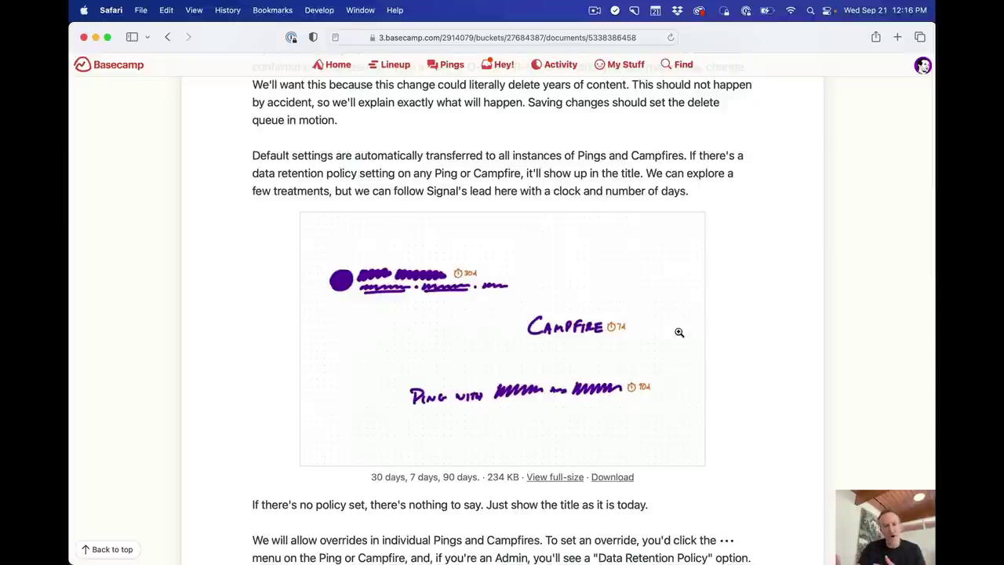
key("super+bracketleft")
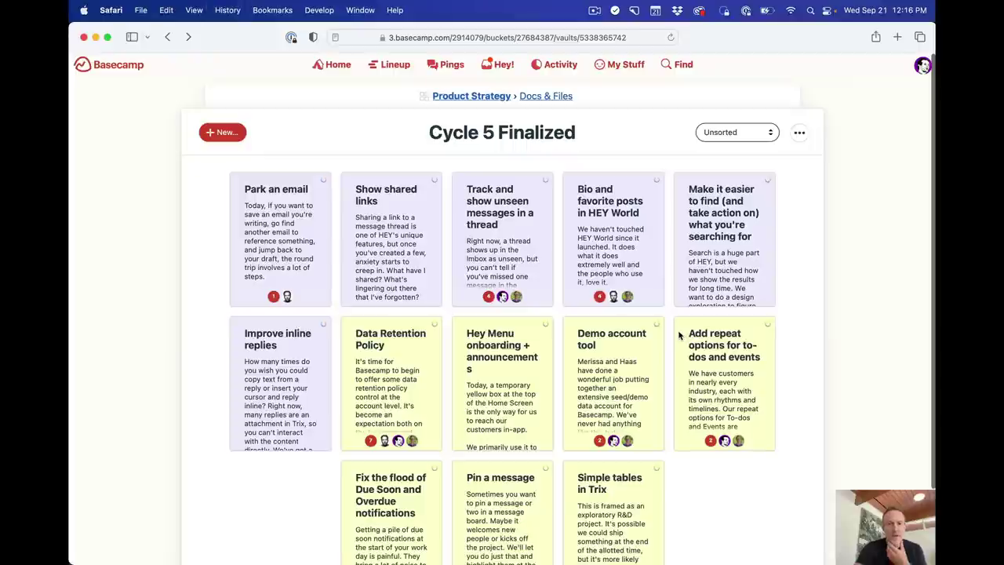
key("super+bracketleft")
key("super+bracketleft")
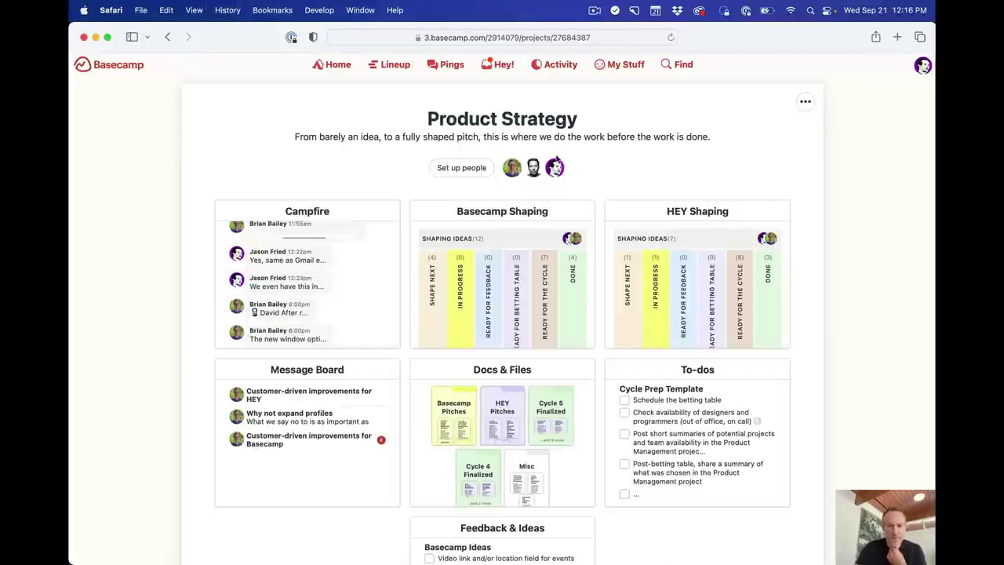
On Basecamp Shaping, move the Groups card to In progress, then on to Ready for feedback
left_click(495, 217)
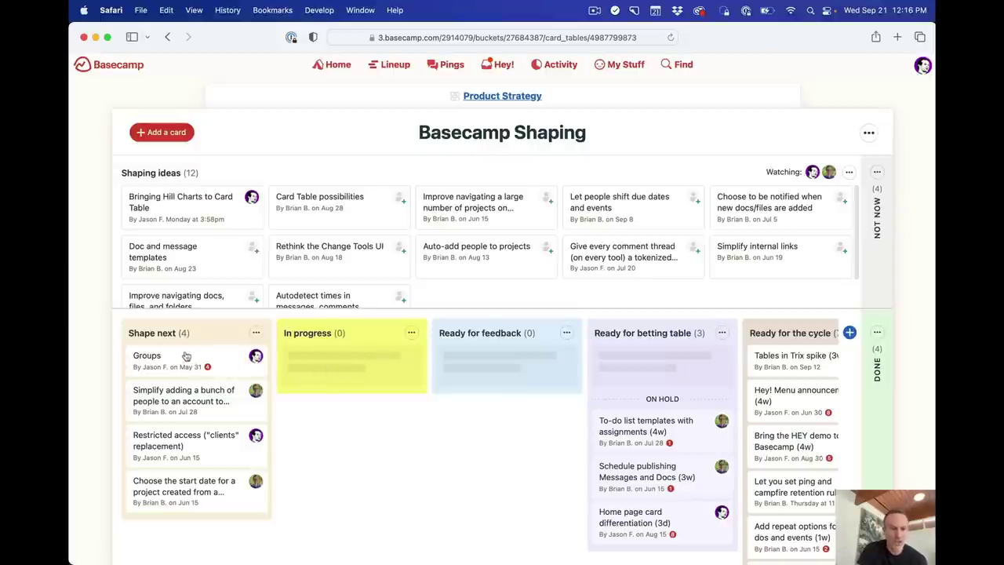
left_click_drag(181, 358, 324, 411)
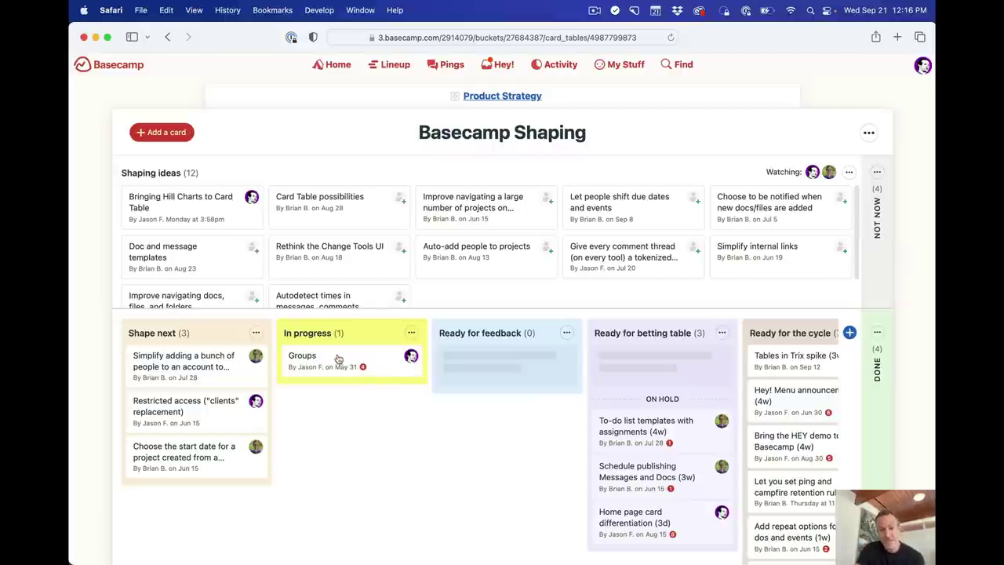
left_click_drag(337, 358, 493, 362)
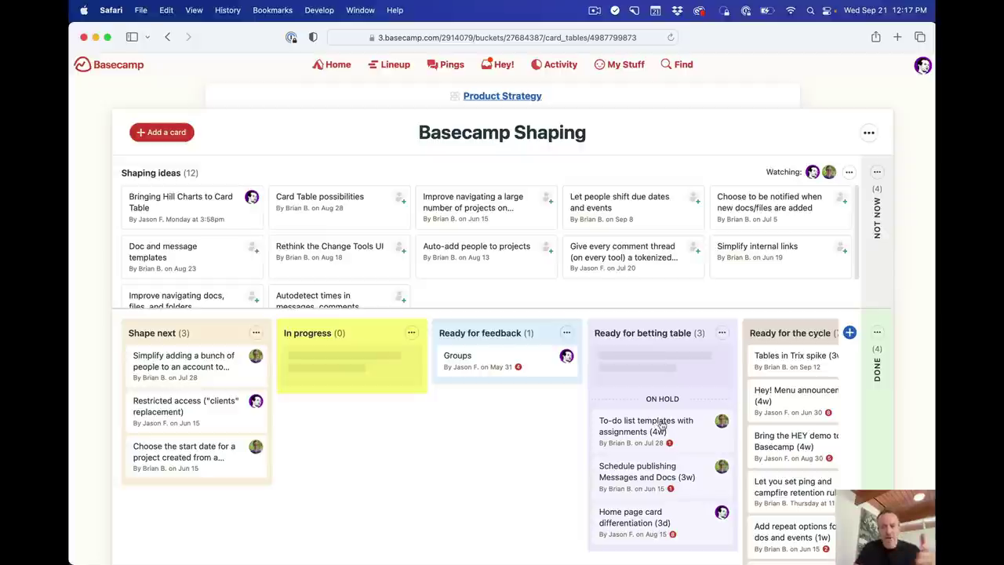
scroll(628, 416, "right", 3)
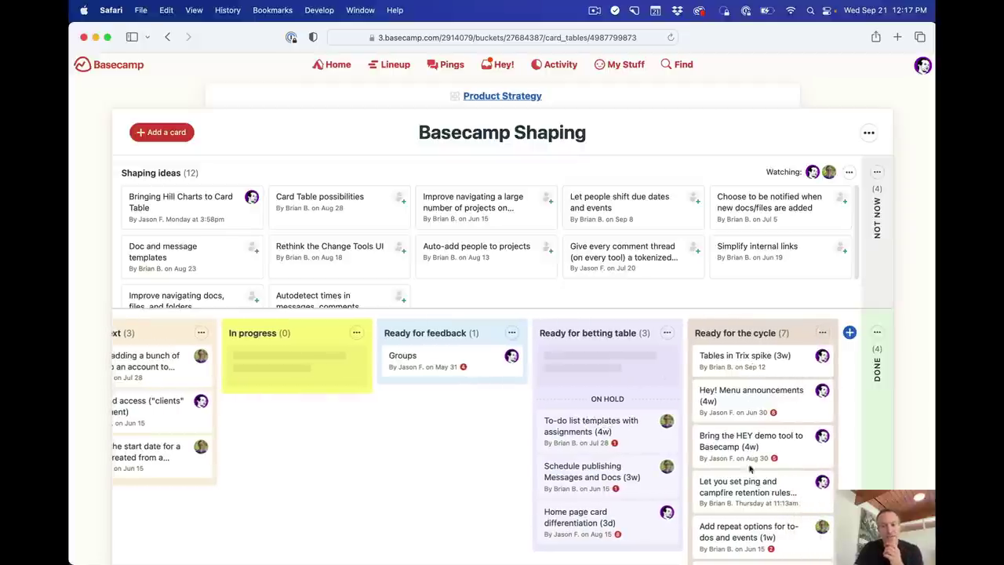
scroll(742, 408, "down", 3)
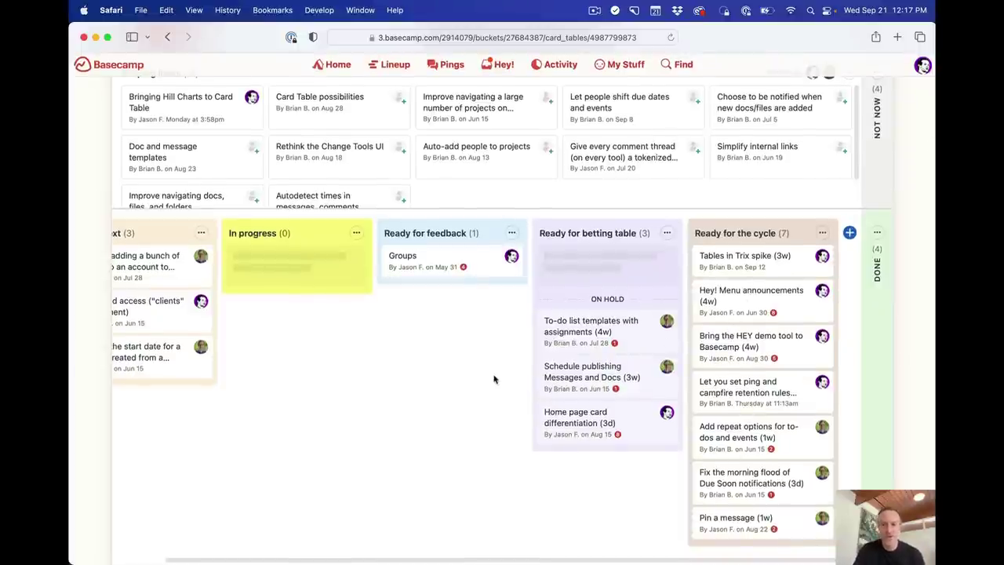
scroll(511, 381, "up", 3)
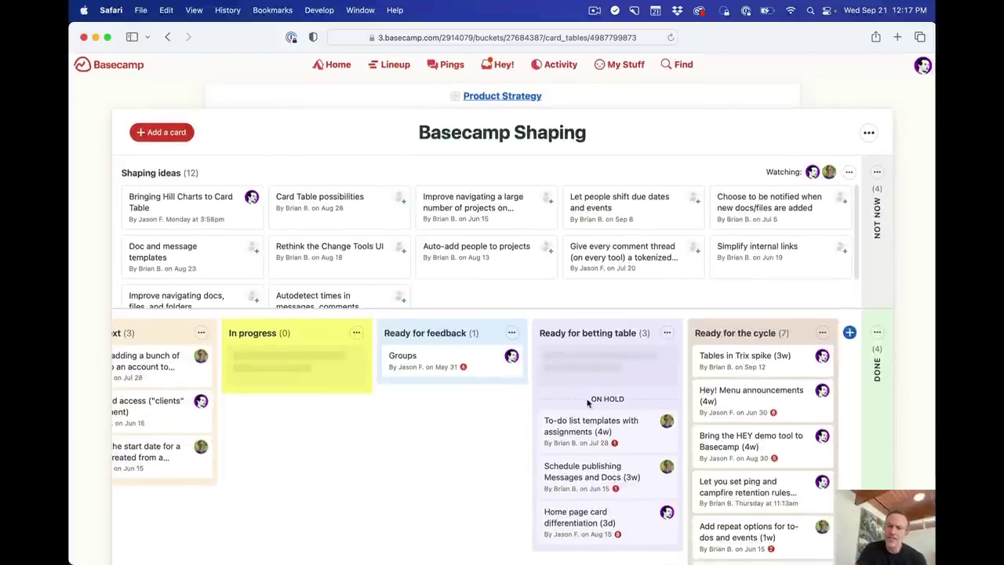
left_click(511, 333)
left_click(474, 454)
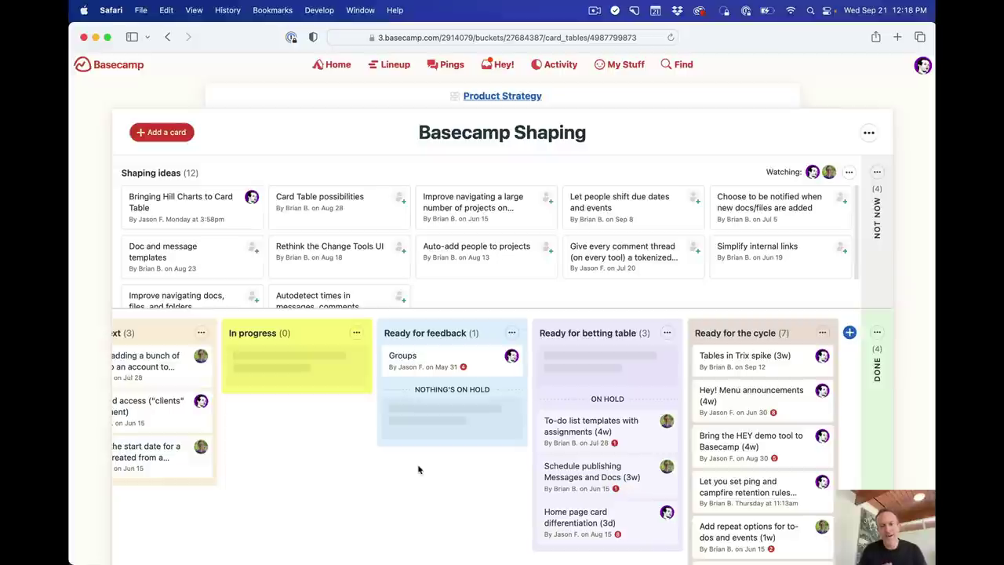
left_click(512, 332)
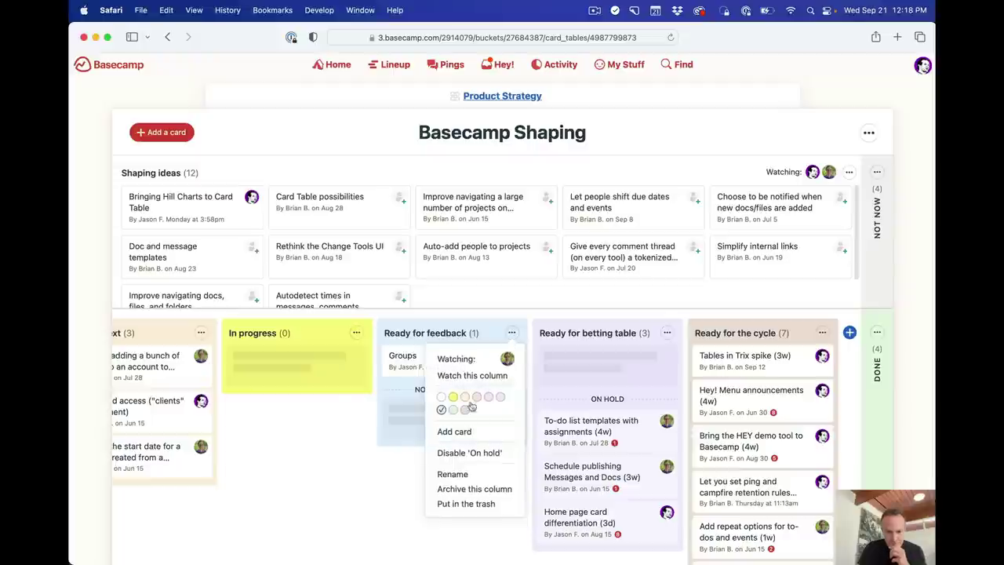
left_click(462, 456)
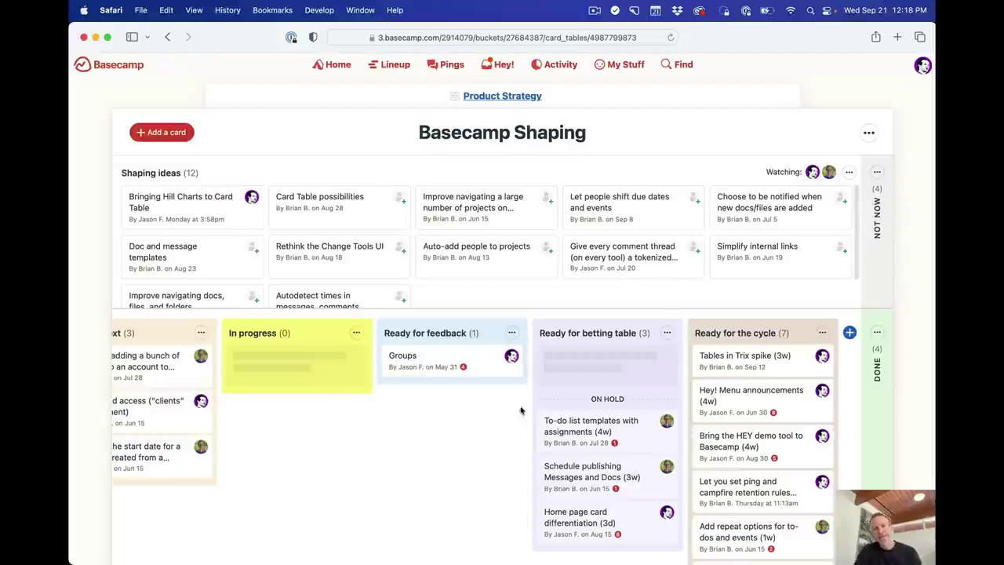
scroll(466, 453, "down", 1)
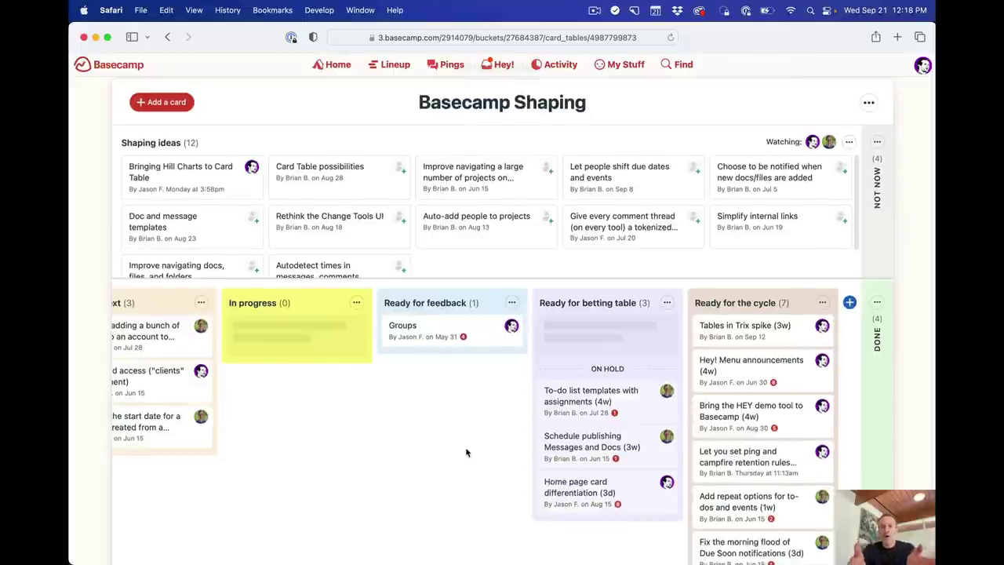
scroll(466, 452, "up", 1)
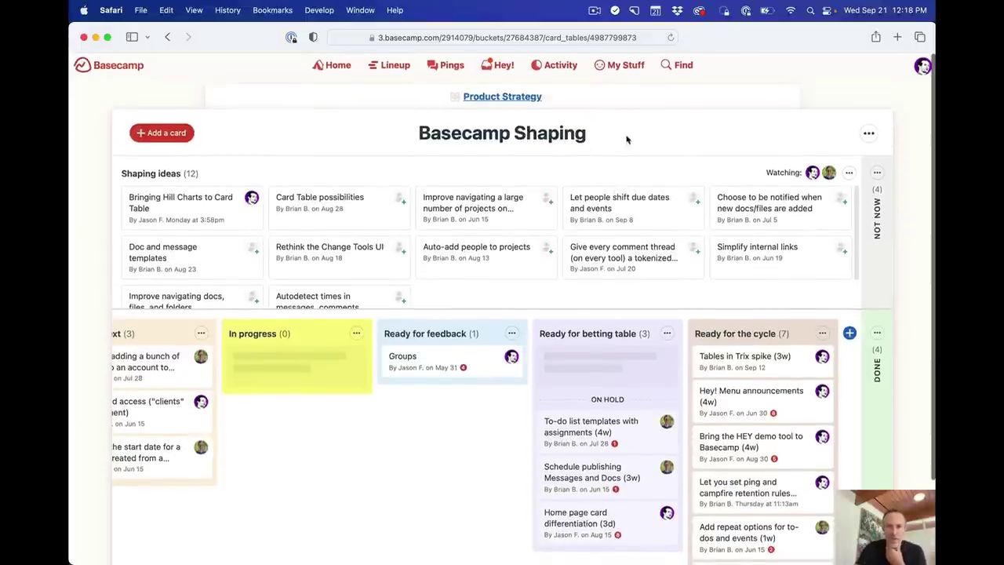
Review the 7 shaping ideas on the HEY Shaping card table, then return to Product Strategy
left_click(625, 94)
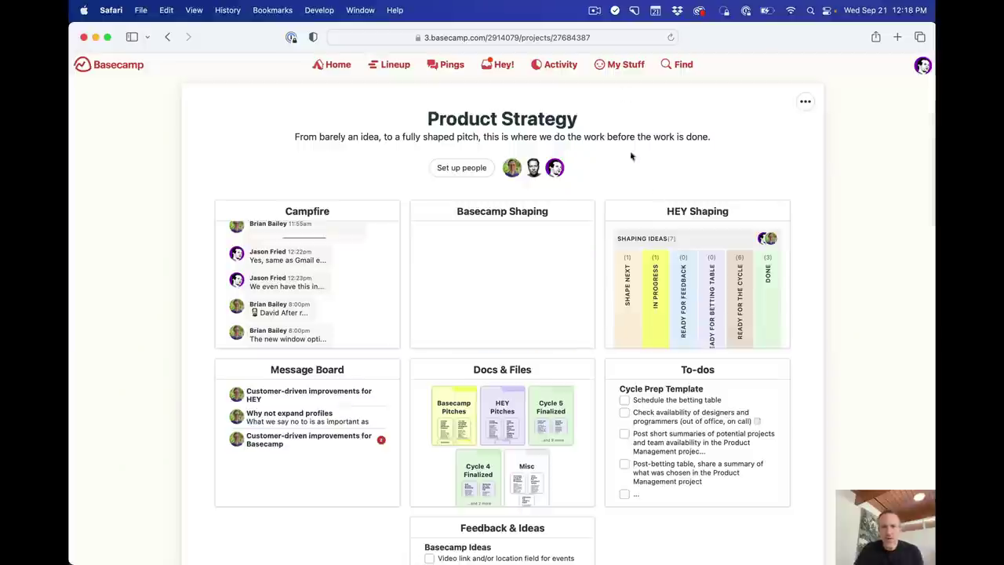
left_click(685, 216)
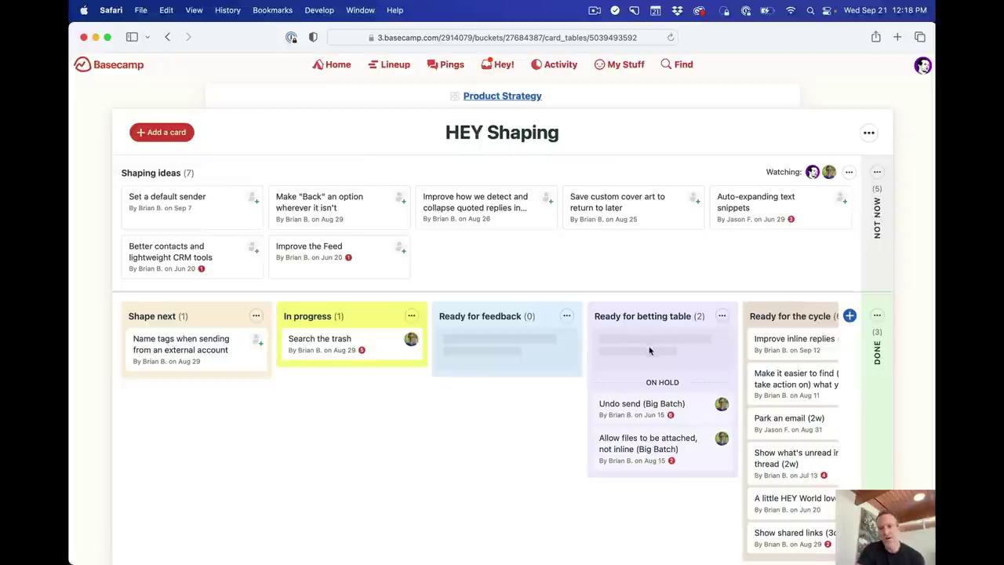
scroll(796, 384, "right", 2)
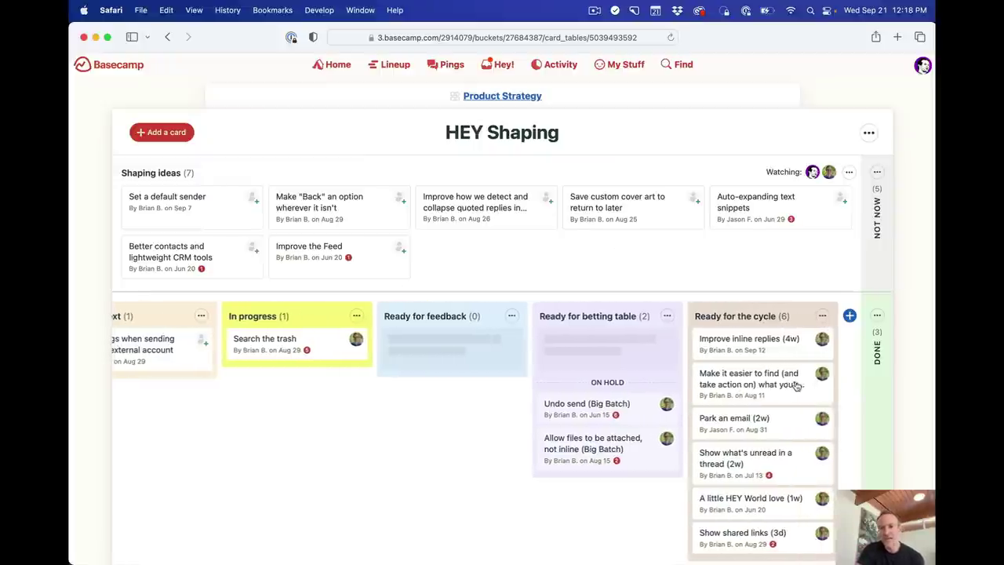
scroll(796, 383, "down", 1)
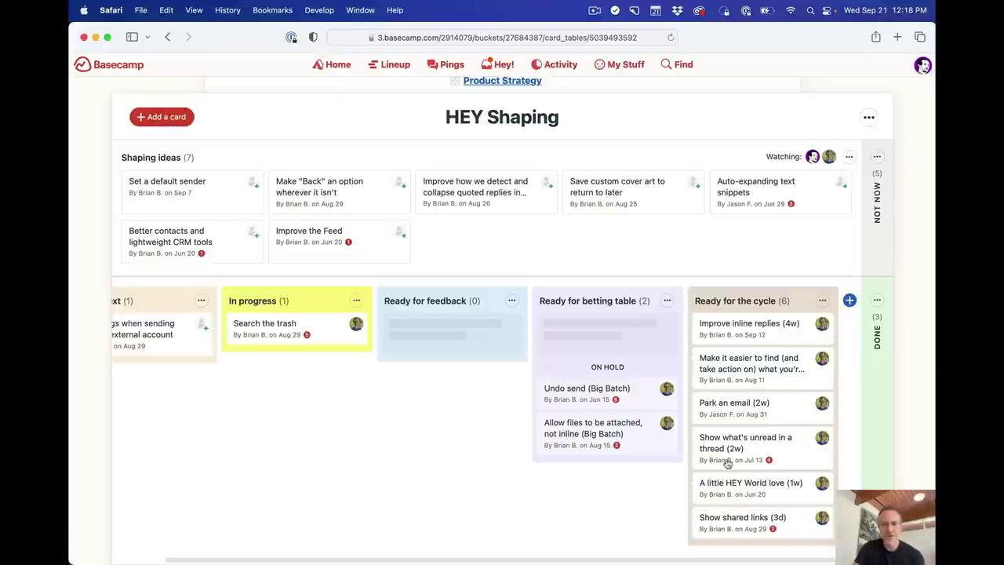
scroll(728, 463, "up", 1)
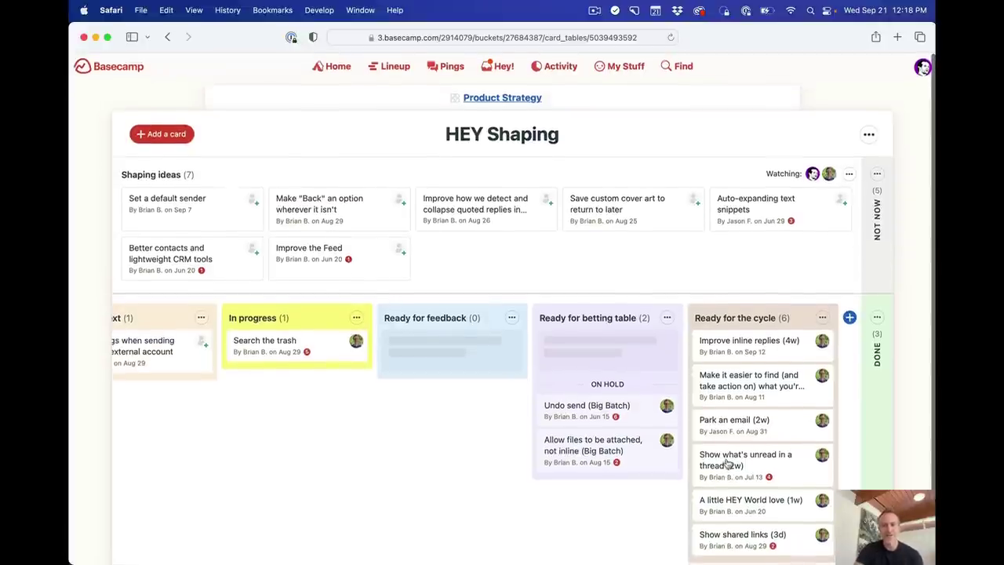
left_click(635, 102)
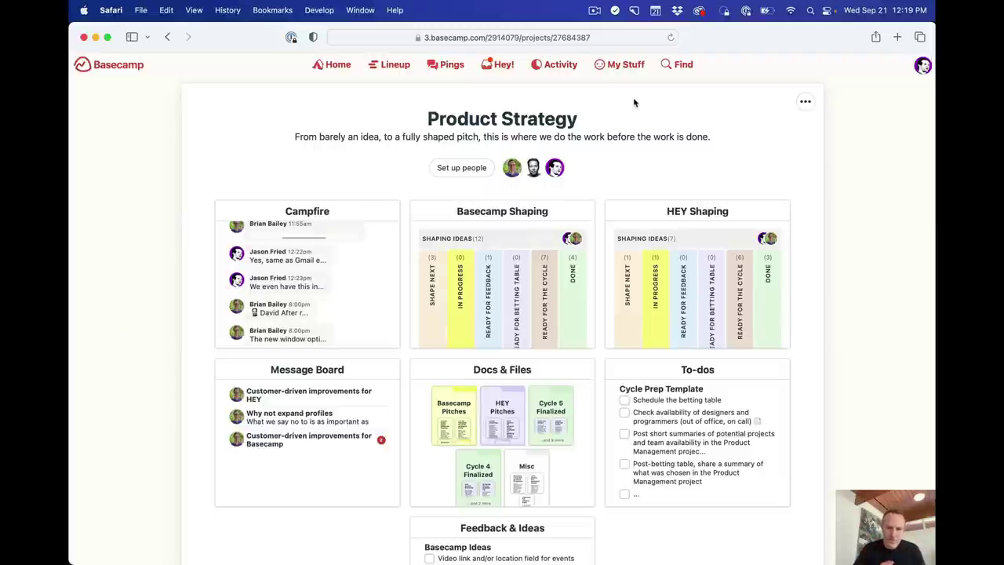
left_click(542, 374)
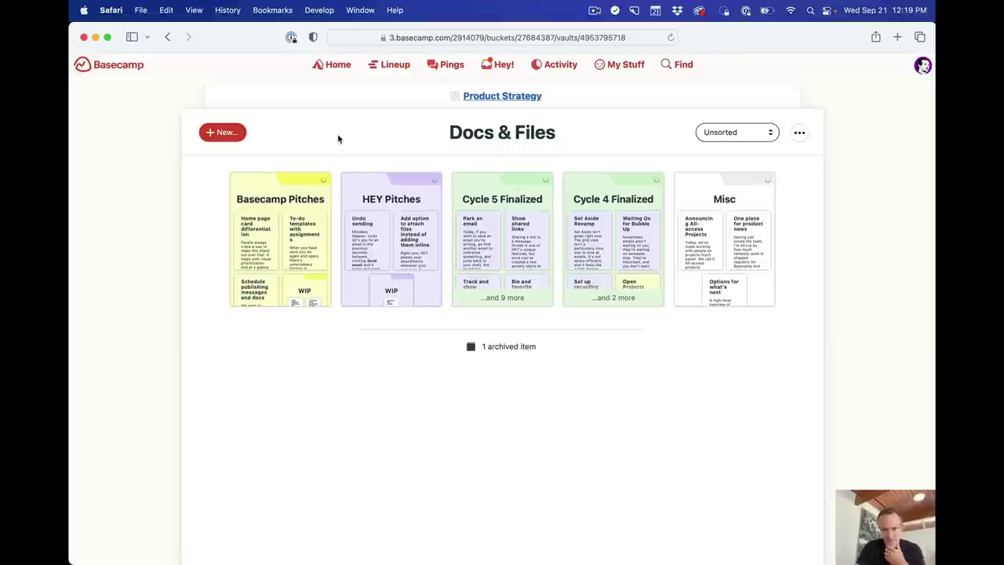
left_click(376, 107)
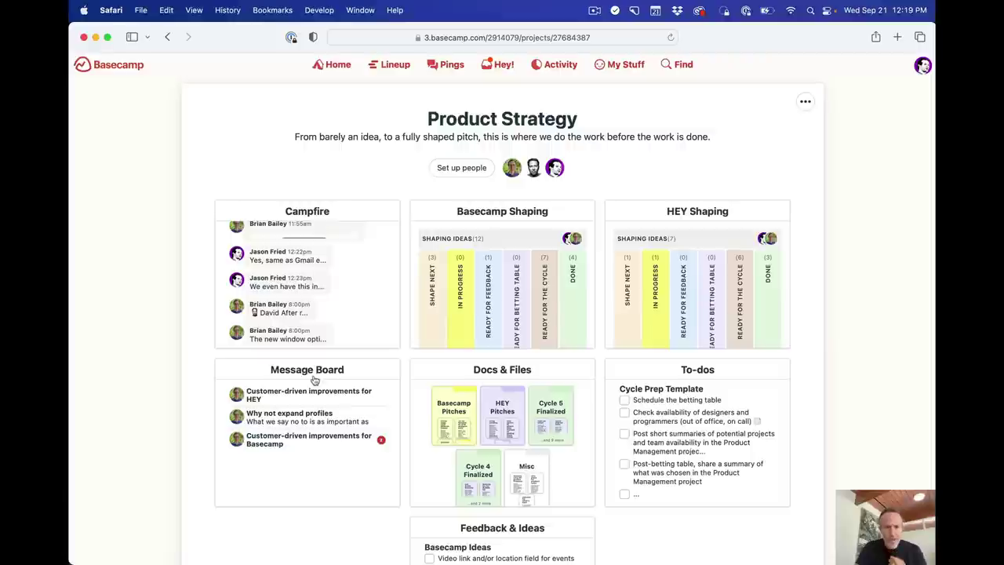
Read the Customer-driven improvements for HEY message and its Top 10 list, then go back
left_click(314, 380)
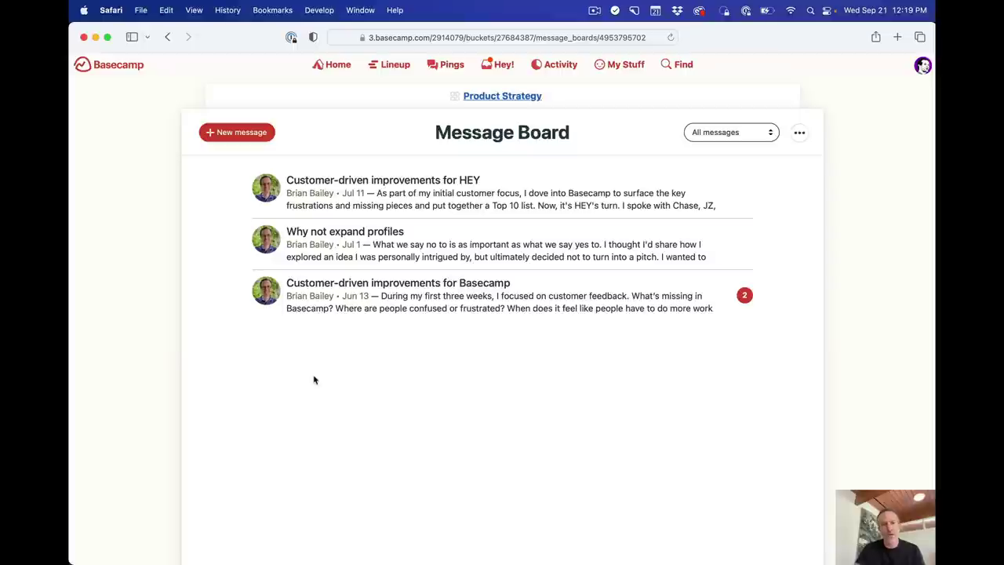
left_click(638, 206)
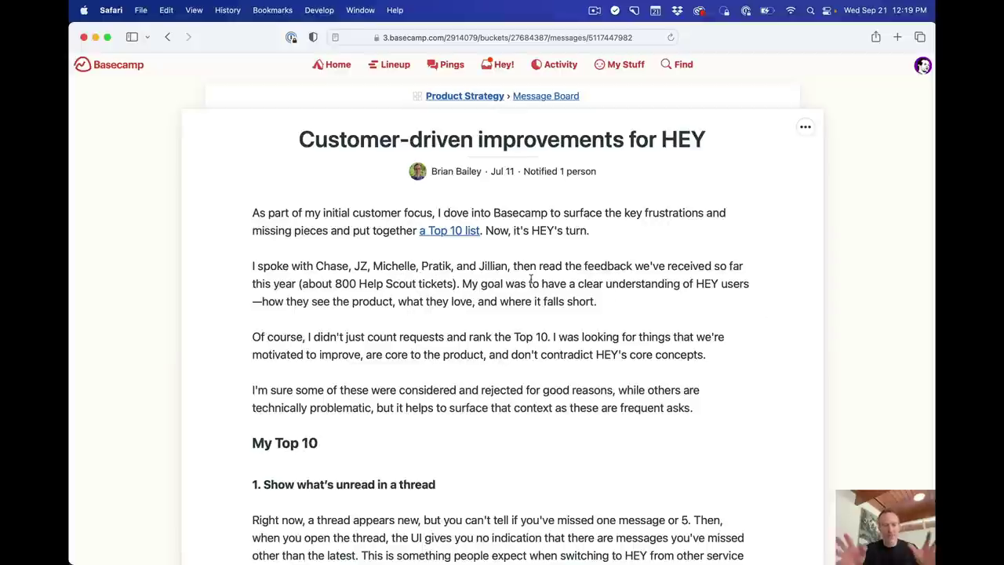
scroll(531, 279, "down", 15)
scroll(697, 328, "down", 10)
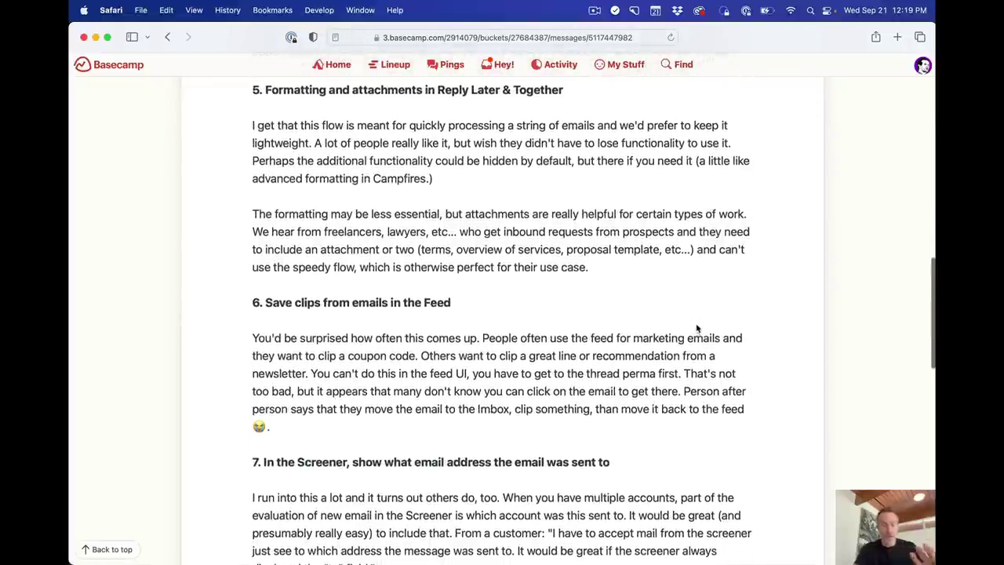
scroll(697, 328, "up", 10)
scroll(696, 328, "up", 5)
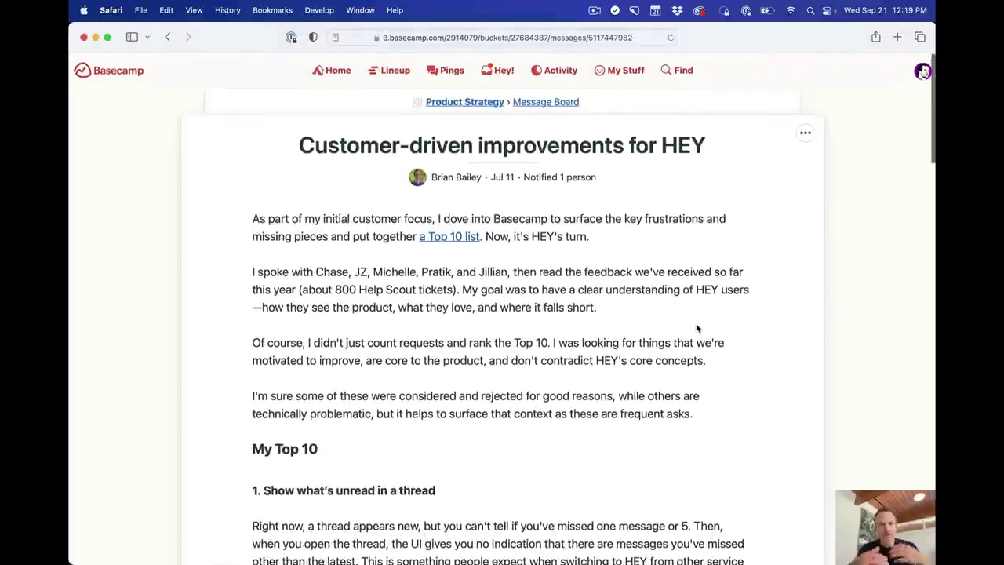
key("super+bracketleft")
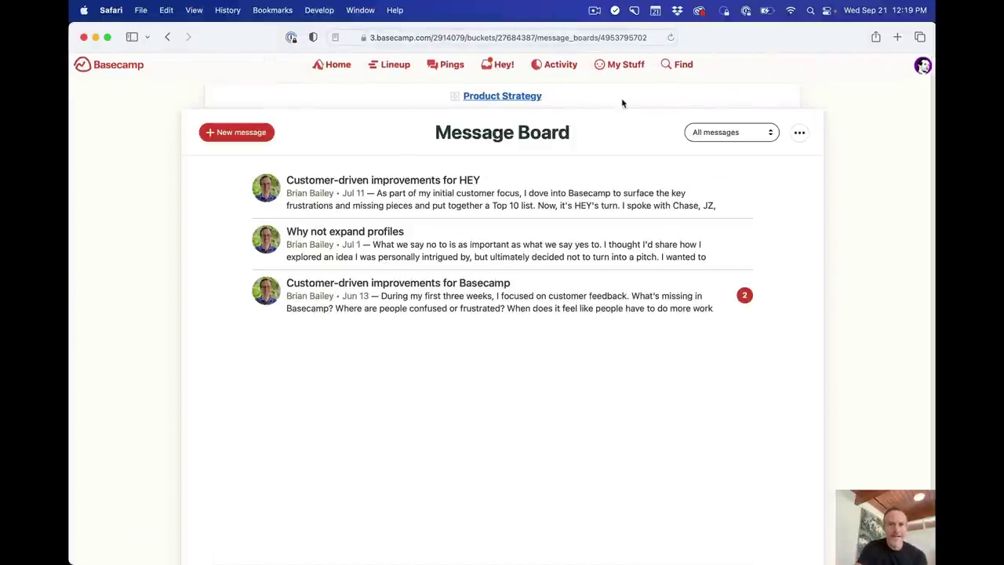
Scroll through the Product Strategy Campfire chat history, then return to the project overview
key("super+bracketleft")
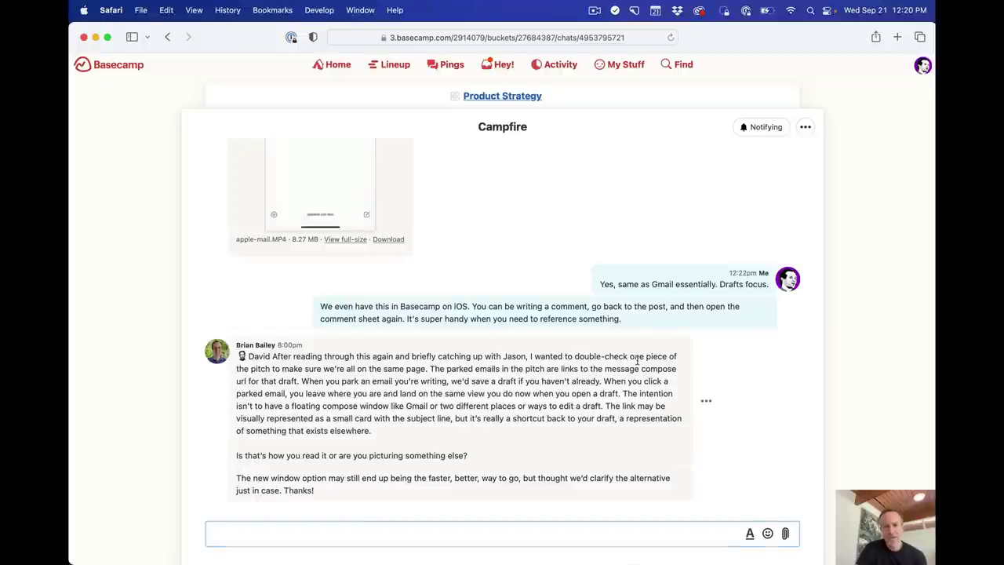
scroll(636, 359, "up", 5)
scroll(637, 360, "up", 10)
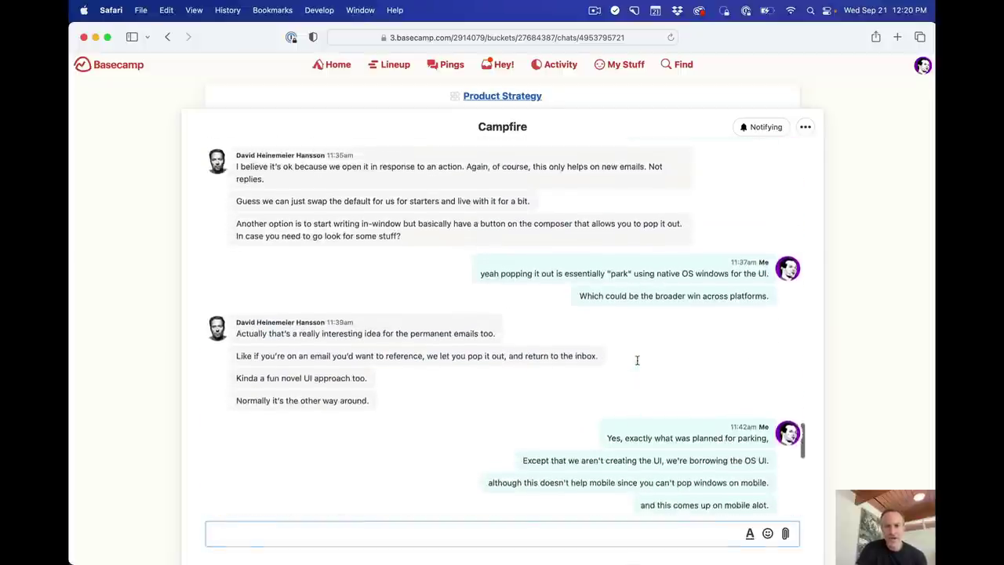
scroll(637, 360, "up", 10)
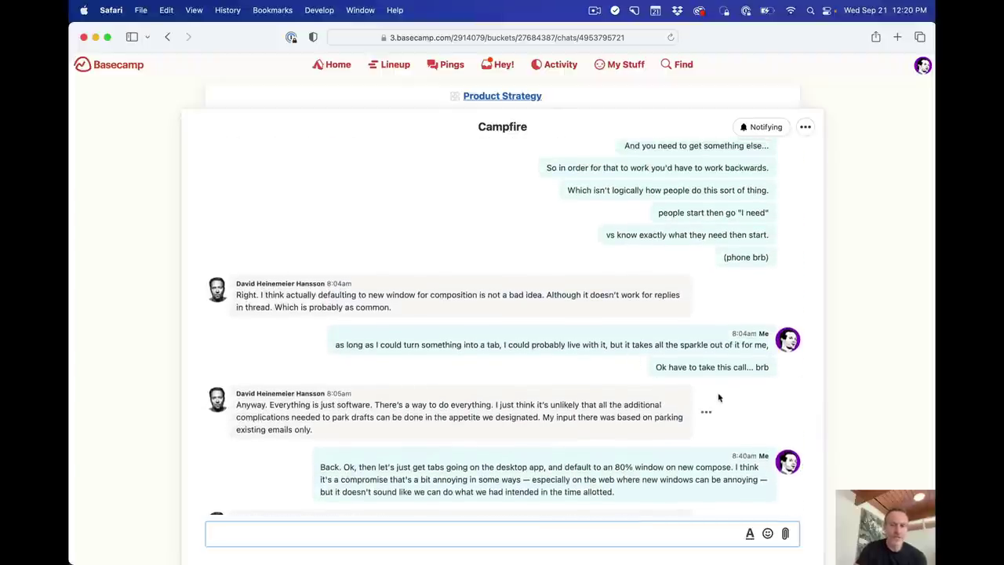
scroll(719, 397, "down", 3)
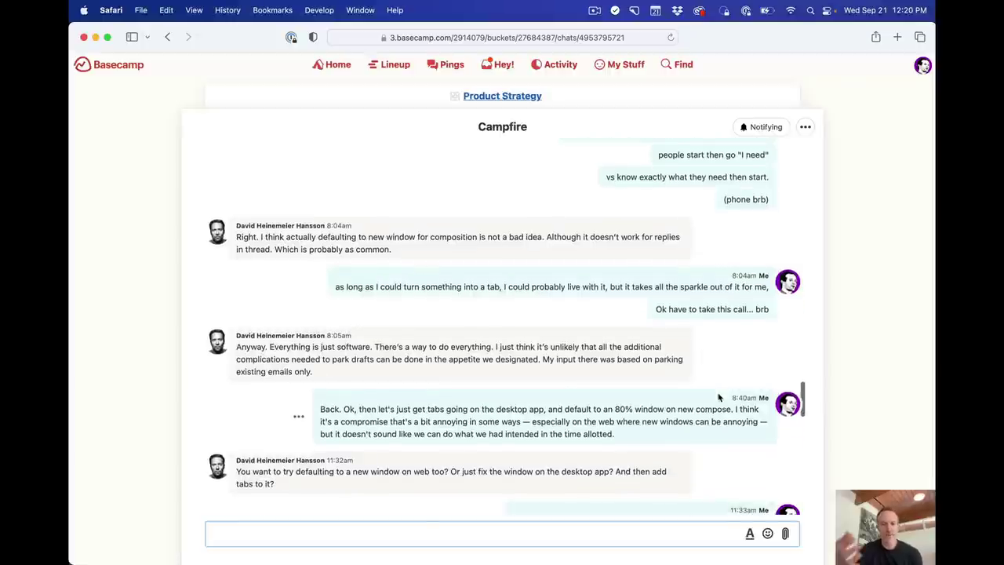
scroll(718, 398, "down", 10)
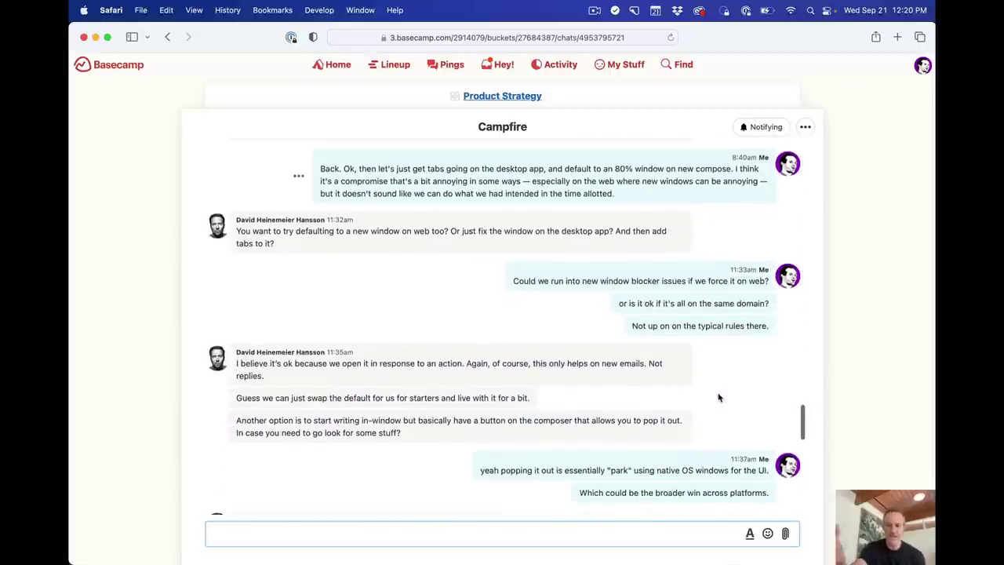
scroll(719, 397, "down", 12)
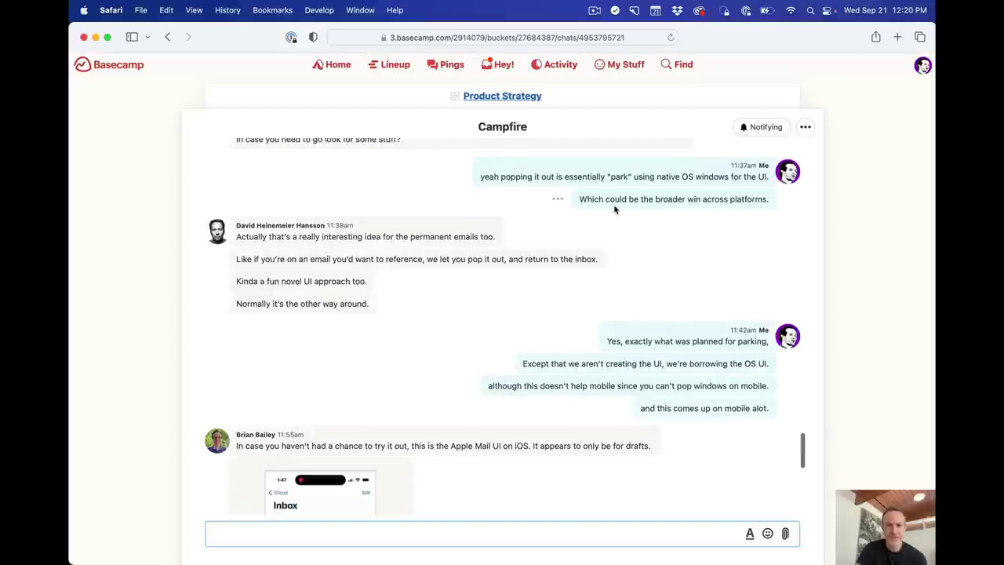
left_click(595, 94)
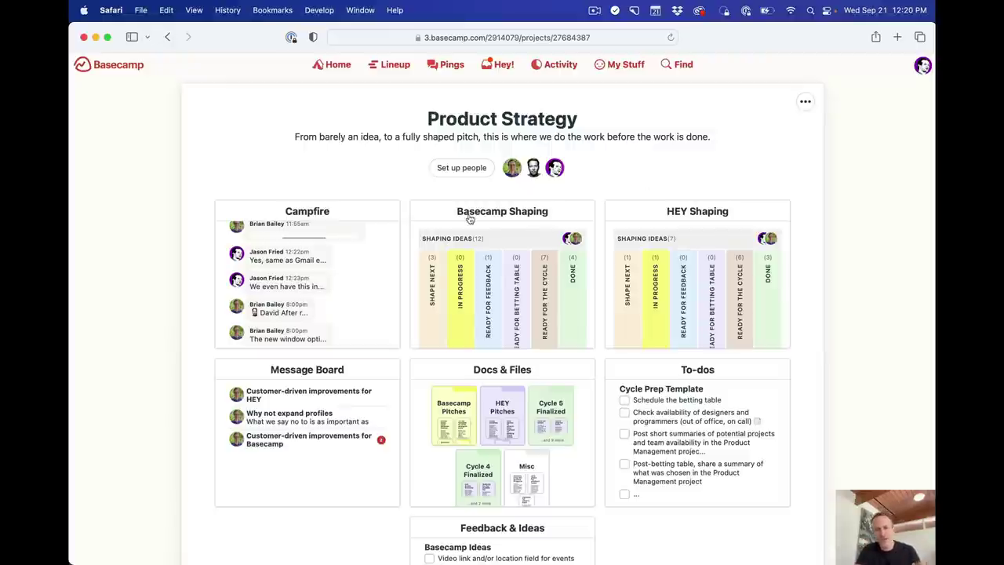
scroll(587, 324, "down", 2)
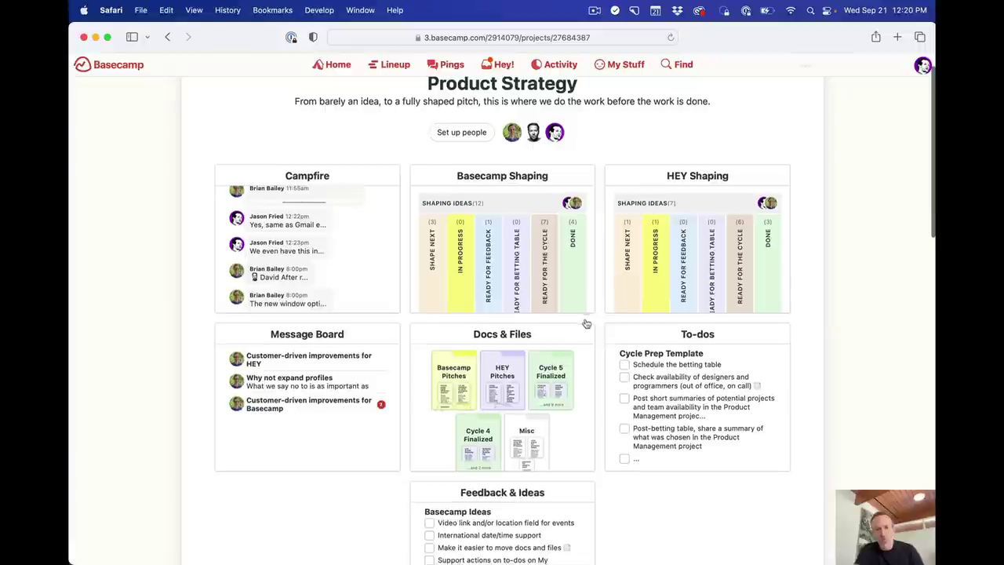
left_click(673, 336)
key("super+bracketleft")
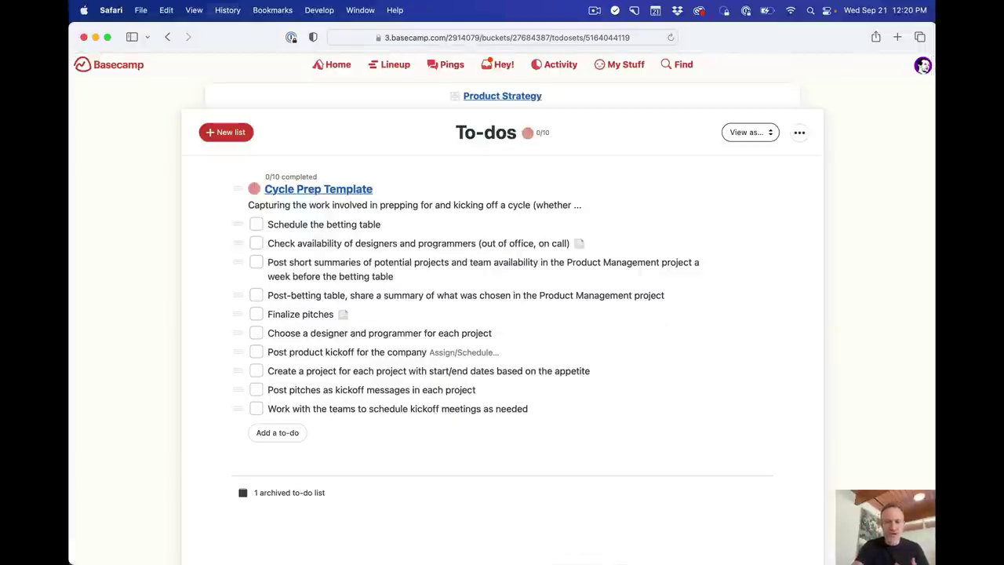
scroll(706, 379, "down", 2)
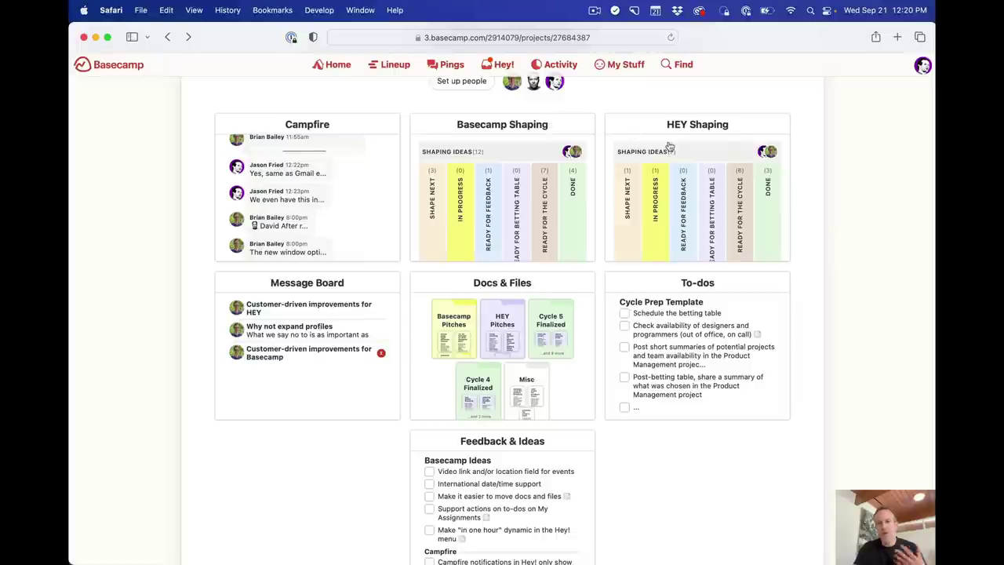
scroll(668, 144, "up", 3)
left_click(805, 101)
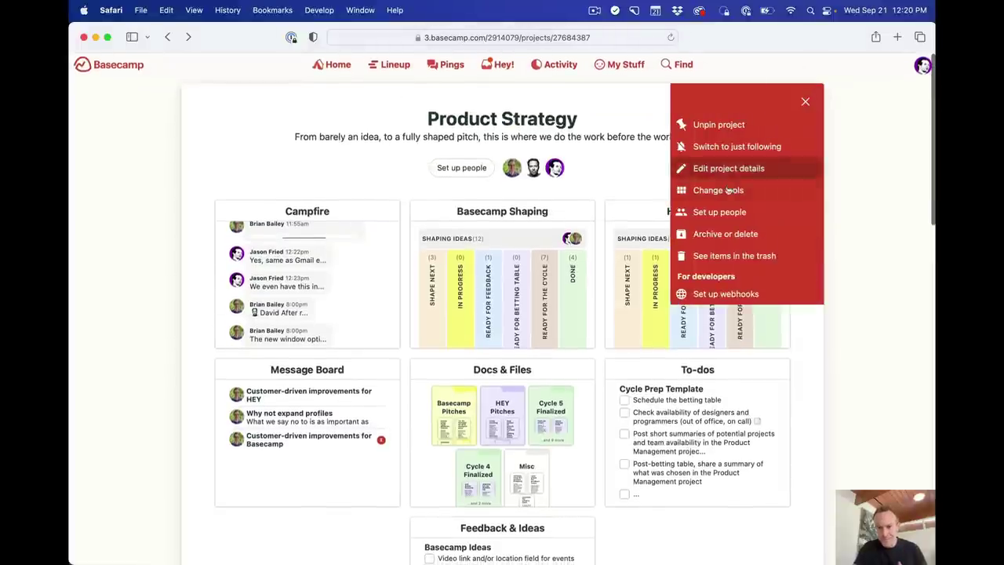
left_click(728, 190)
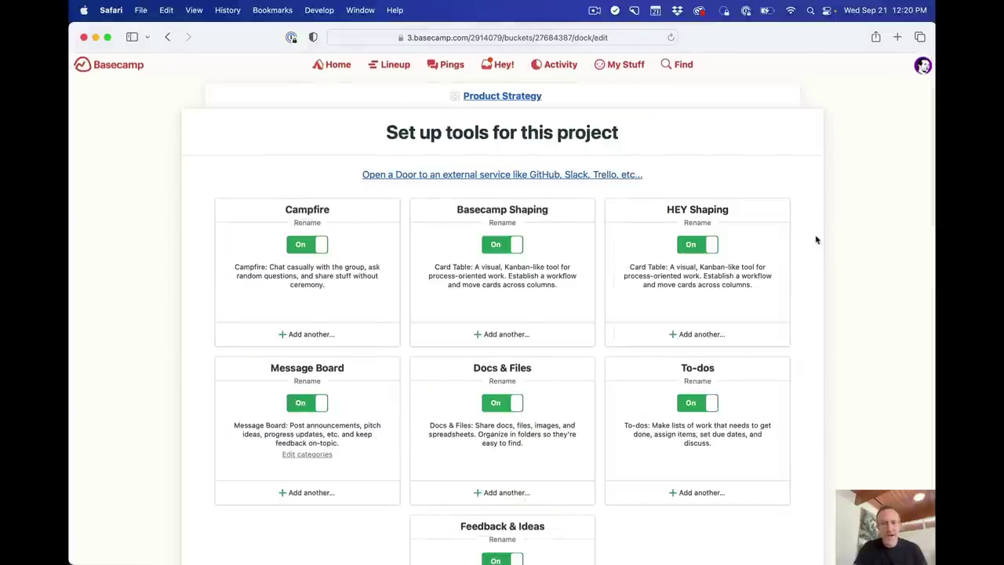
scroll(816, 240, "down", 2)
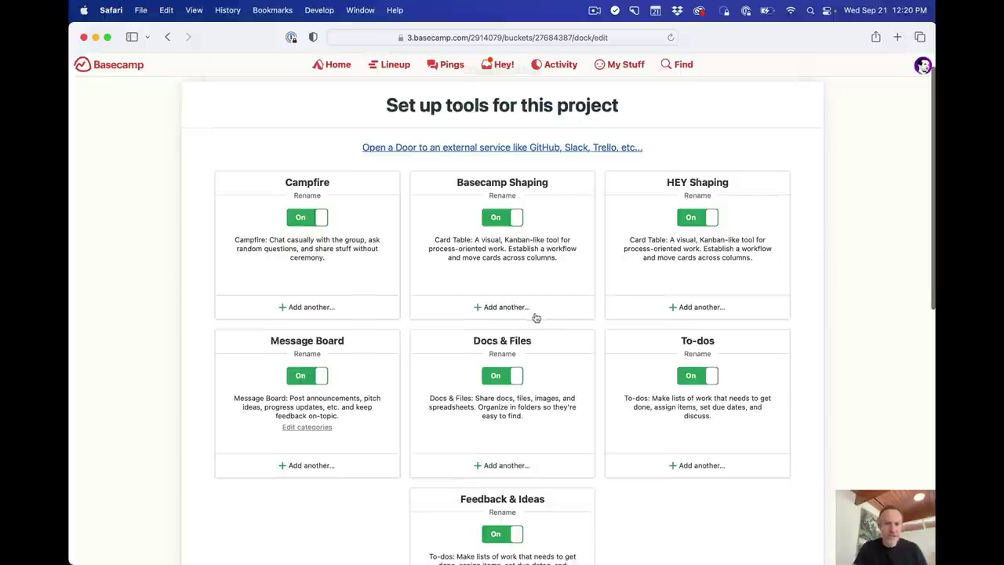
left_click(561, 148)
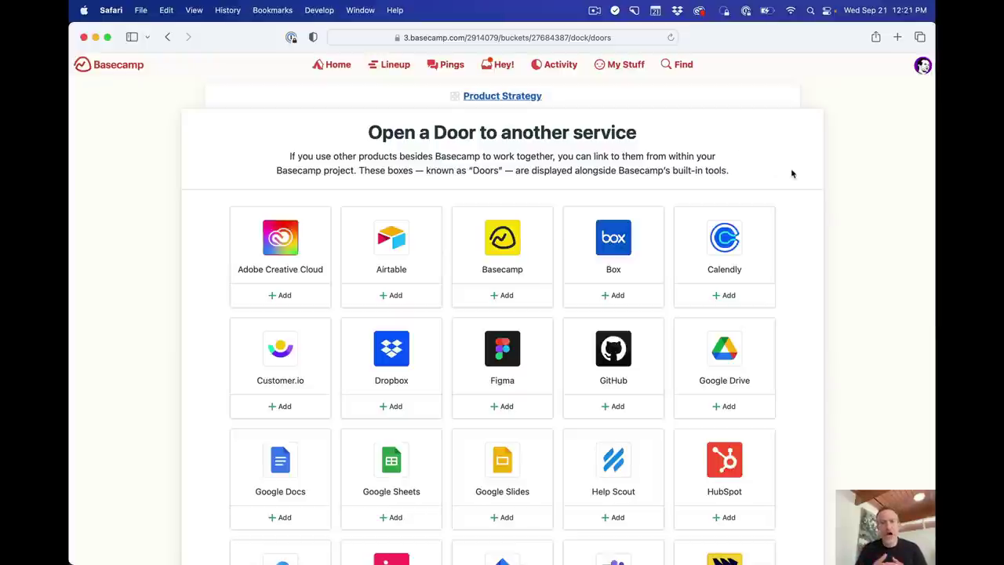
scroll(792, 173, "down", 10)
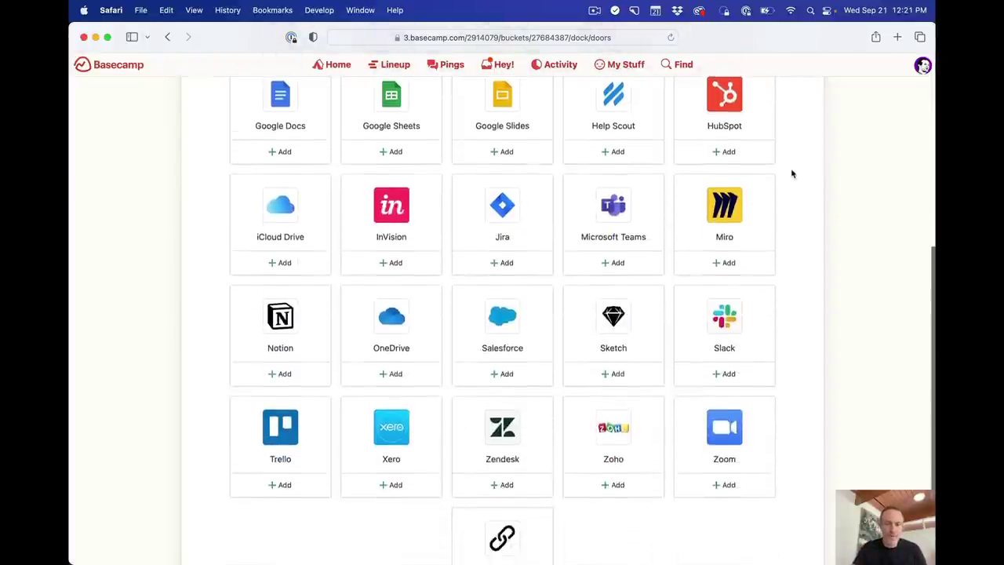
scroll(792, 173, "up", 10)
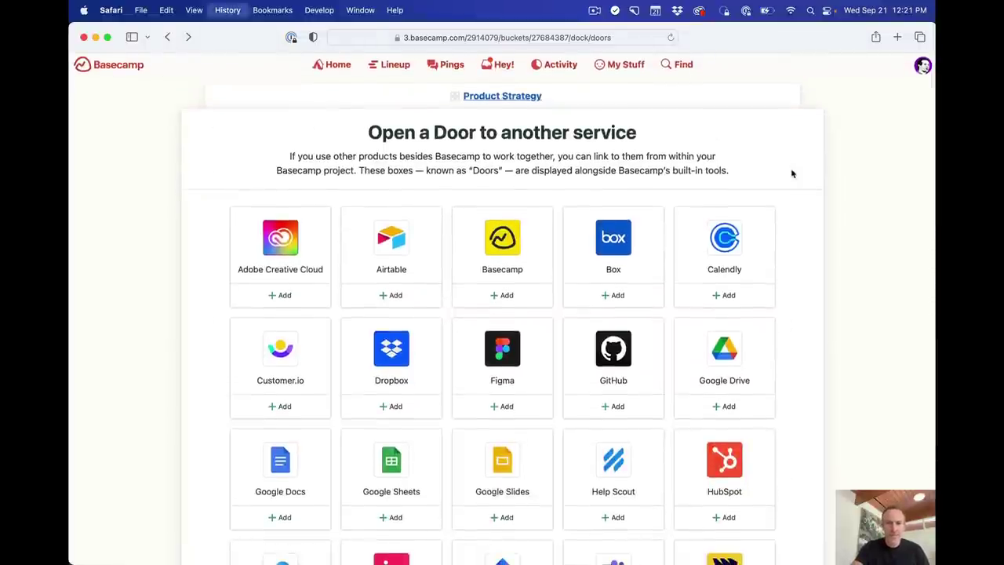
key("super+bracketleft")
key("super+bracketleft")
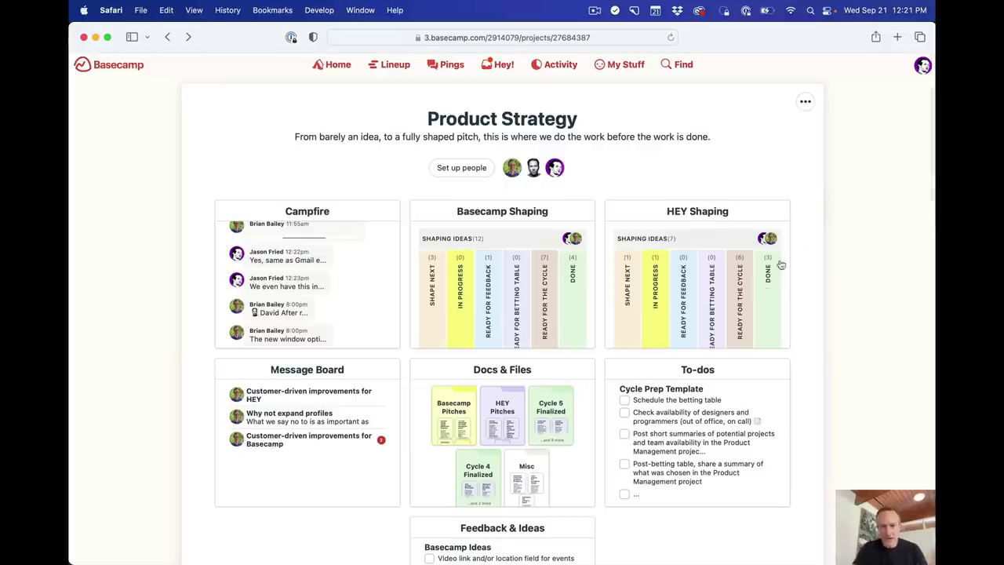
left_click(716, 370)
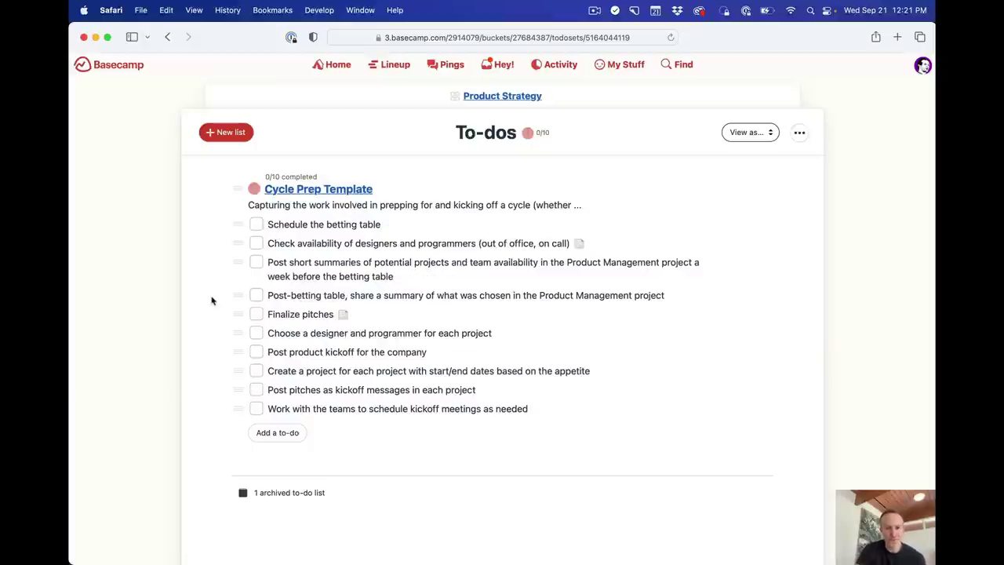
left_click(494, 96)
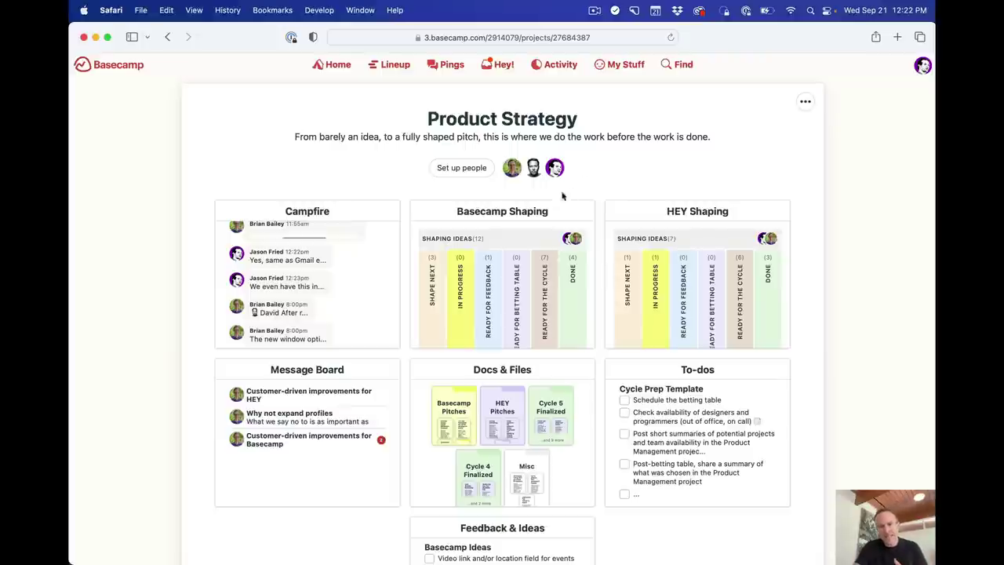
left_click(549, 211)
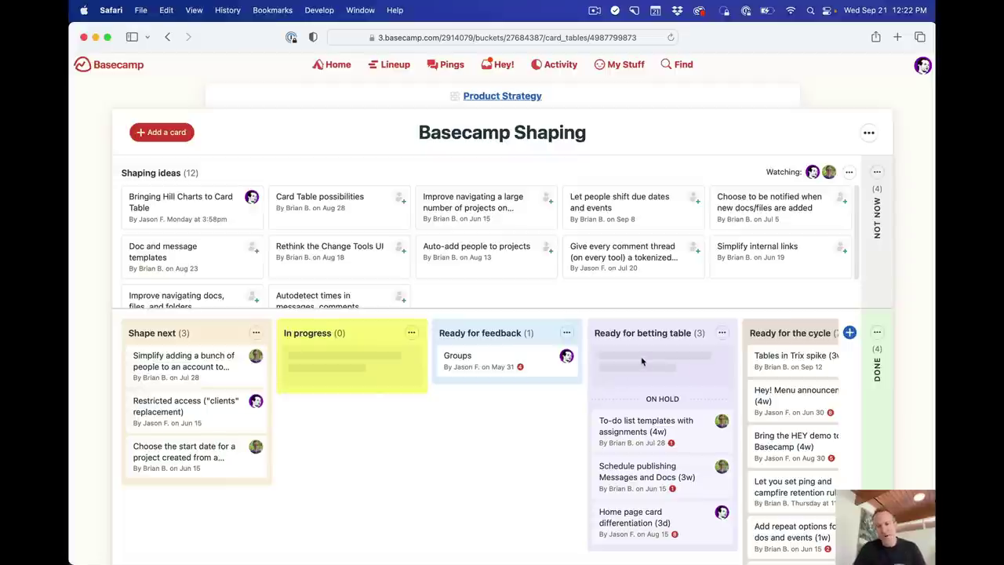
left_click(657, 94)
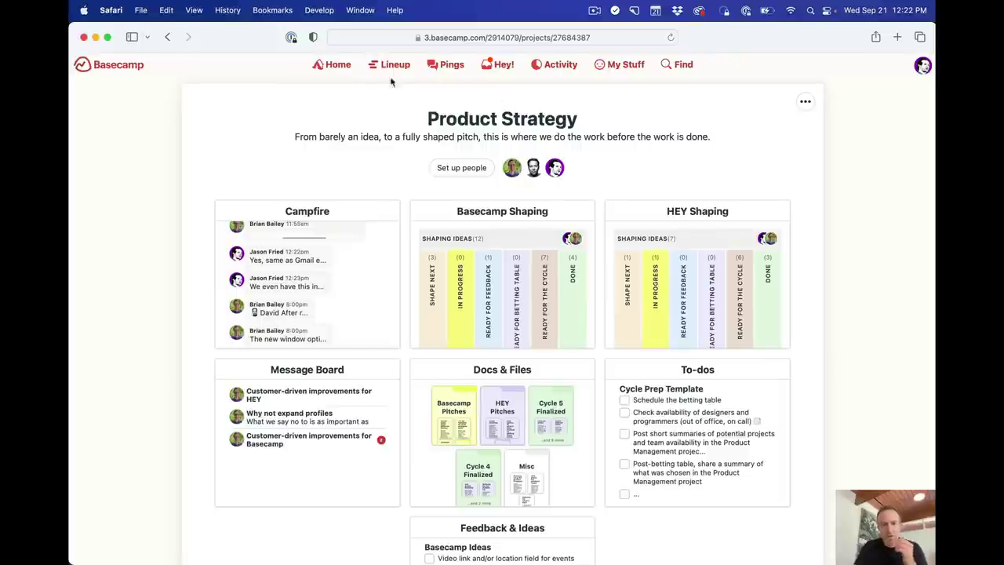
left_click(334, 67)
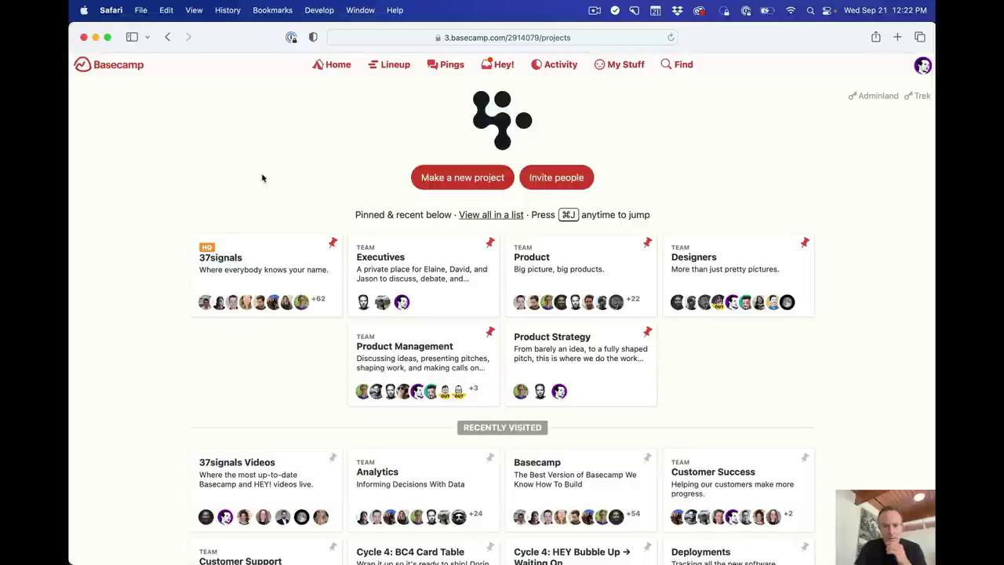
left_click(410, 350)
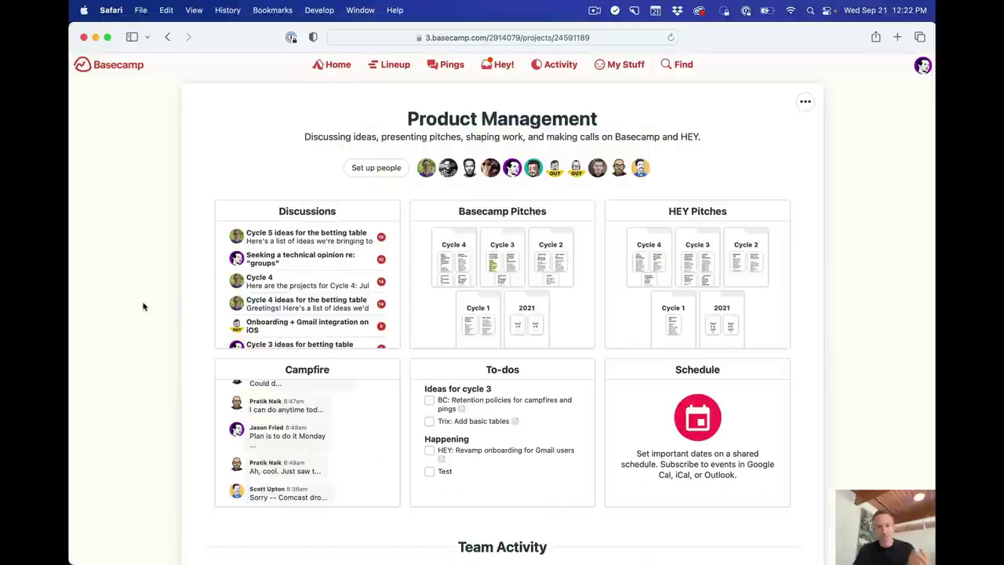
left_click(337, 219)
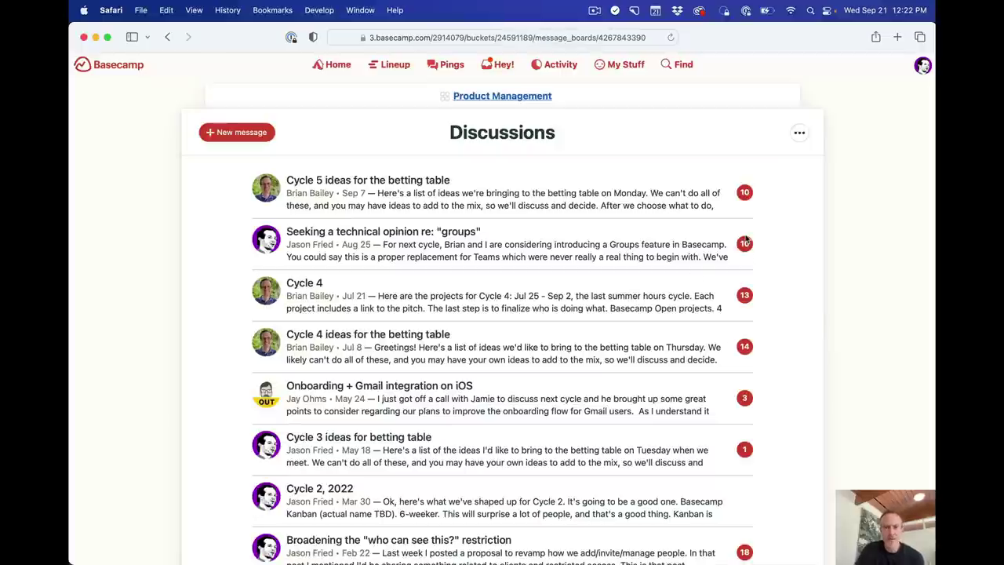
scroll(759, 272, "down", 6)
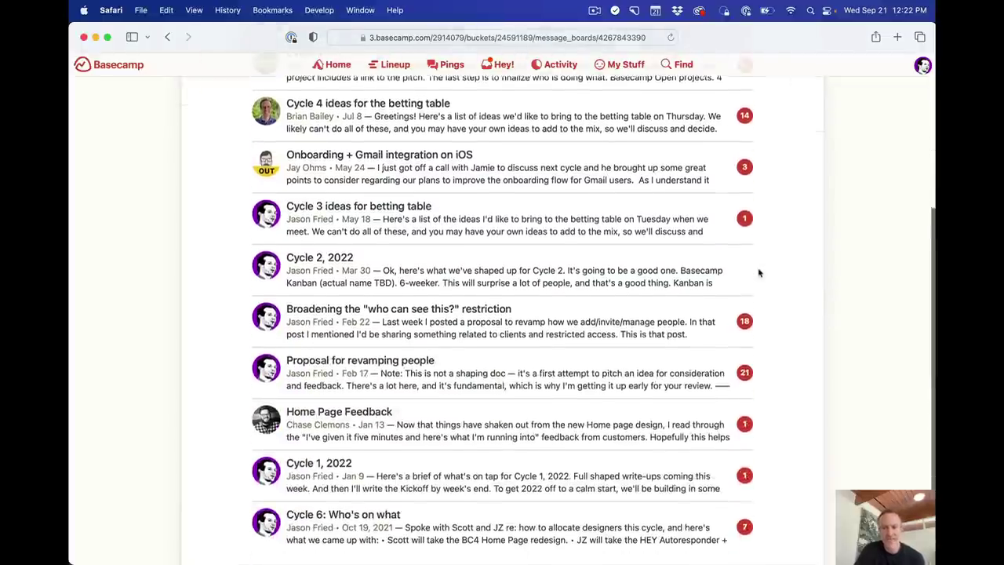
scroll(759, 272, "up", 6)
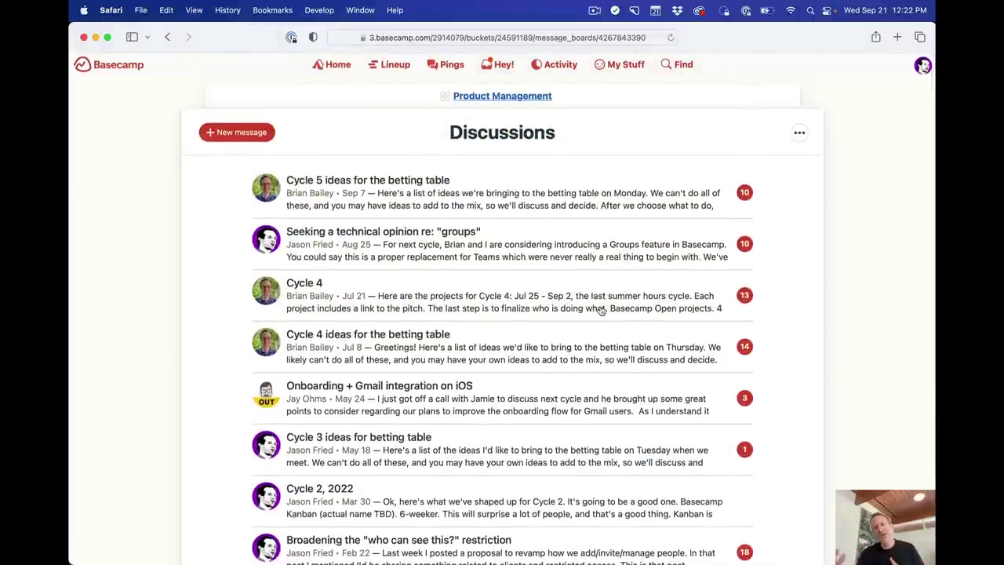
left_click(634, 100)
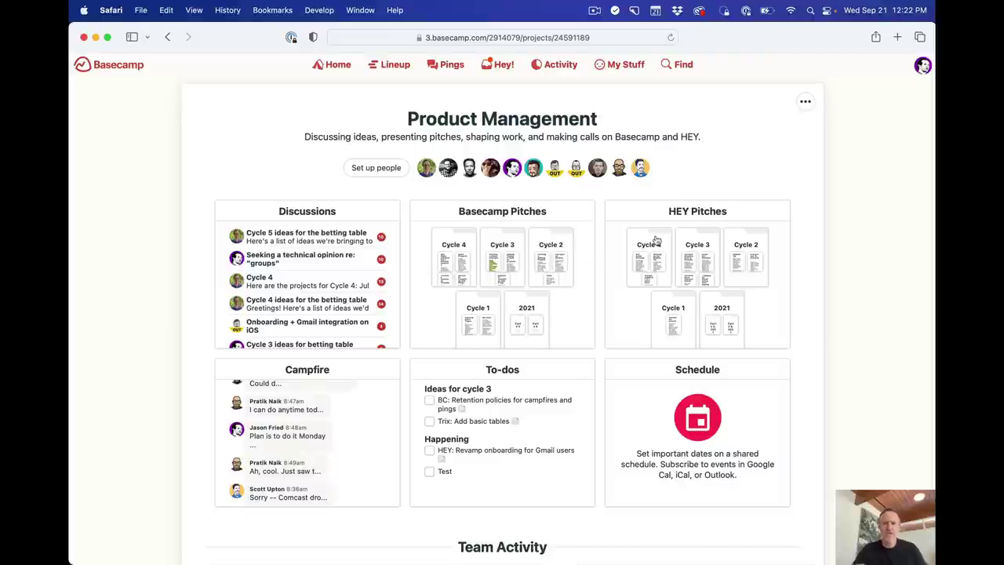
key("super+bracketleft")
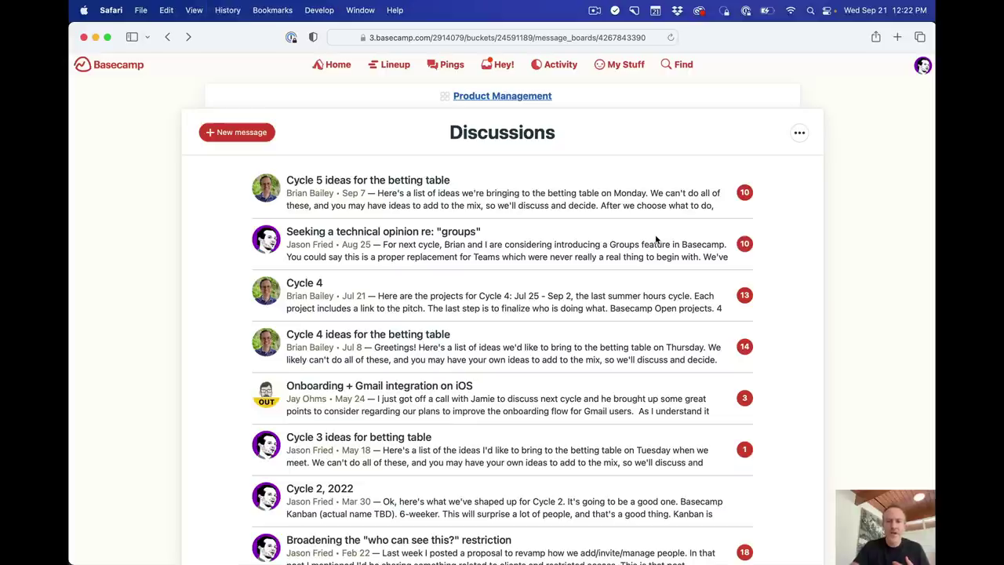
left_click(342, 69)
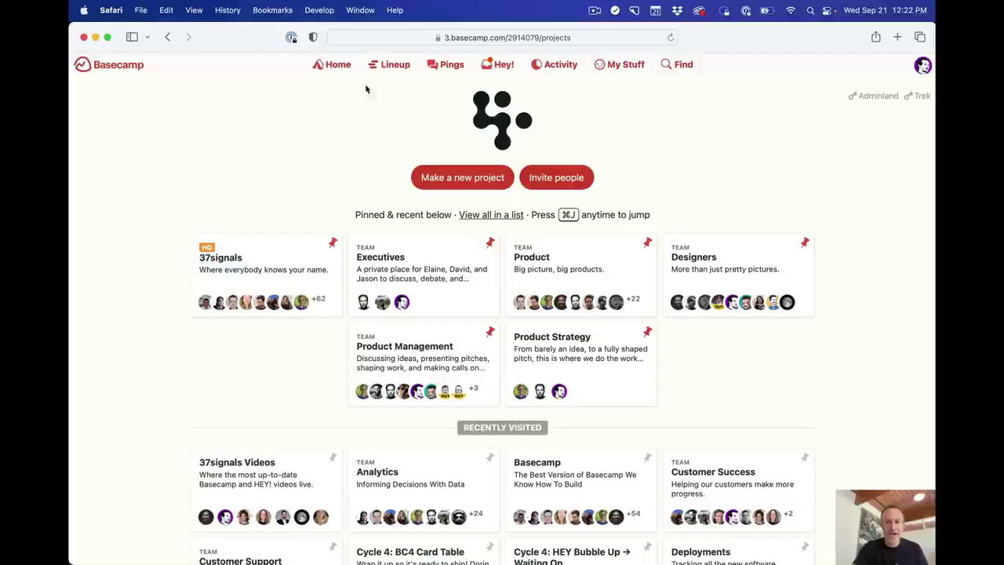
left_click(577, 374)
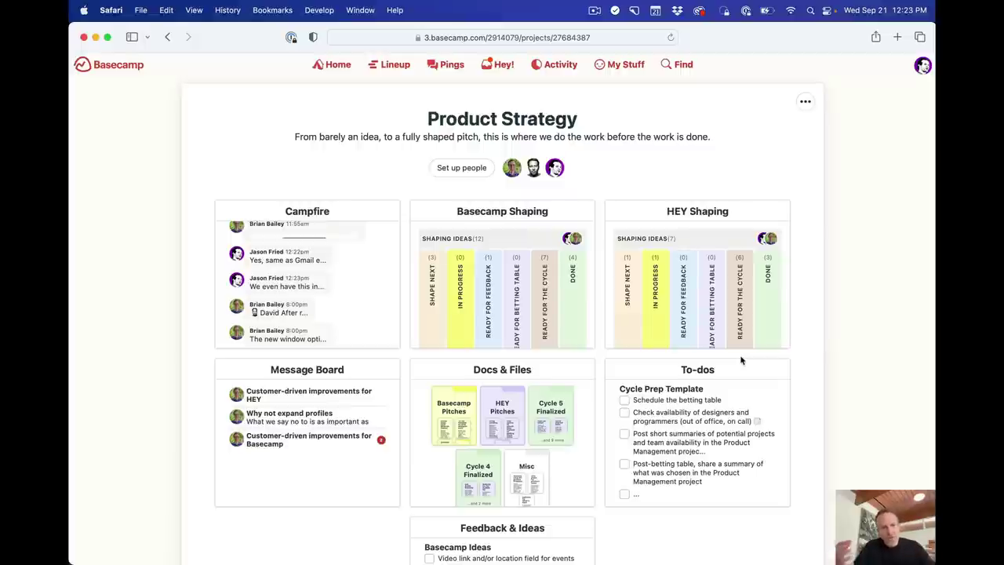
On Basecamp Shaping, read the Tables in Trix spike (3w) card in Ready for the cycle
left_click(552, 223)
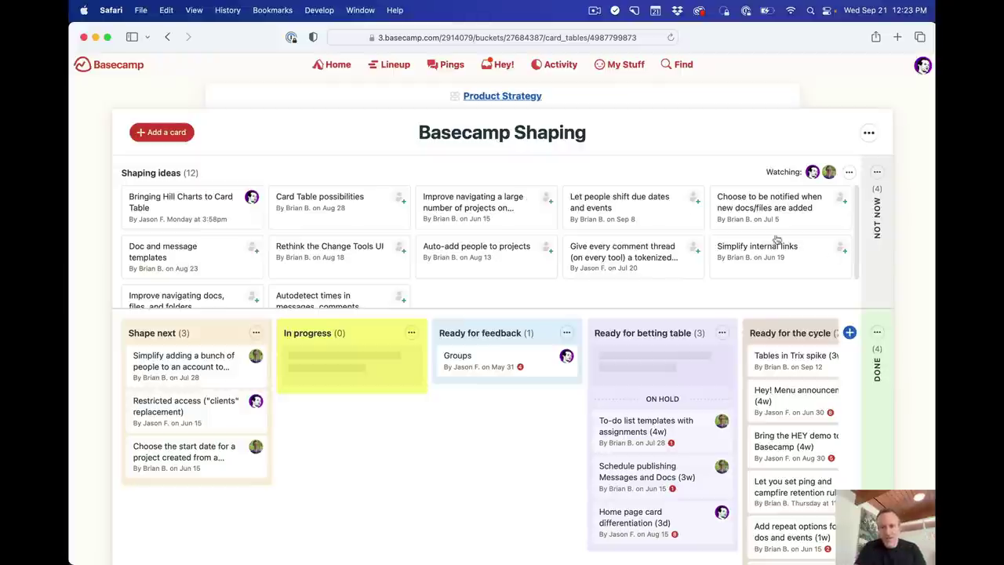
scroll(785, 353, "right", 3)
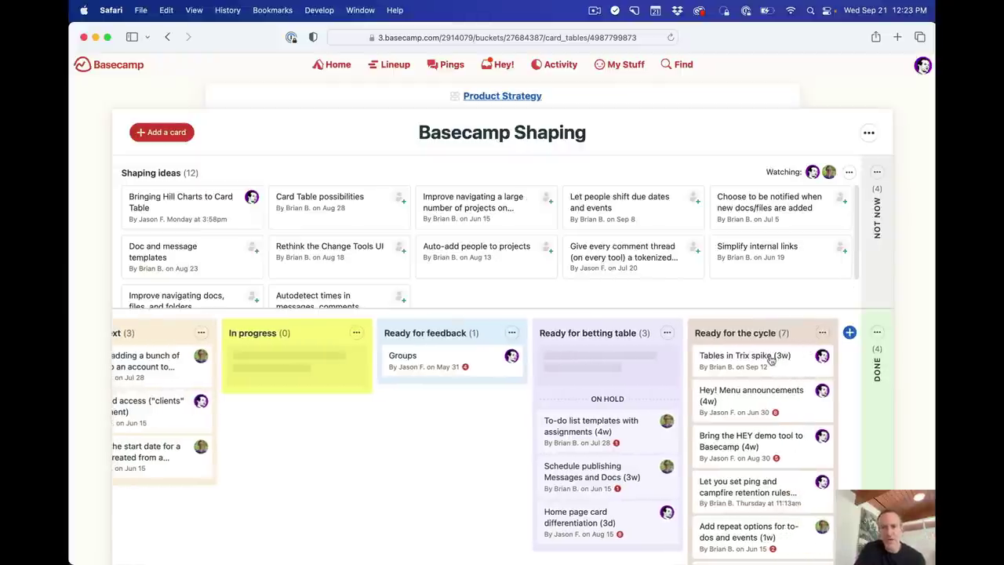
left_click(772, 359)
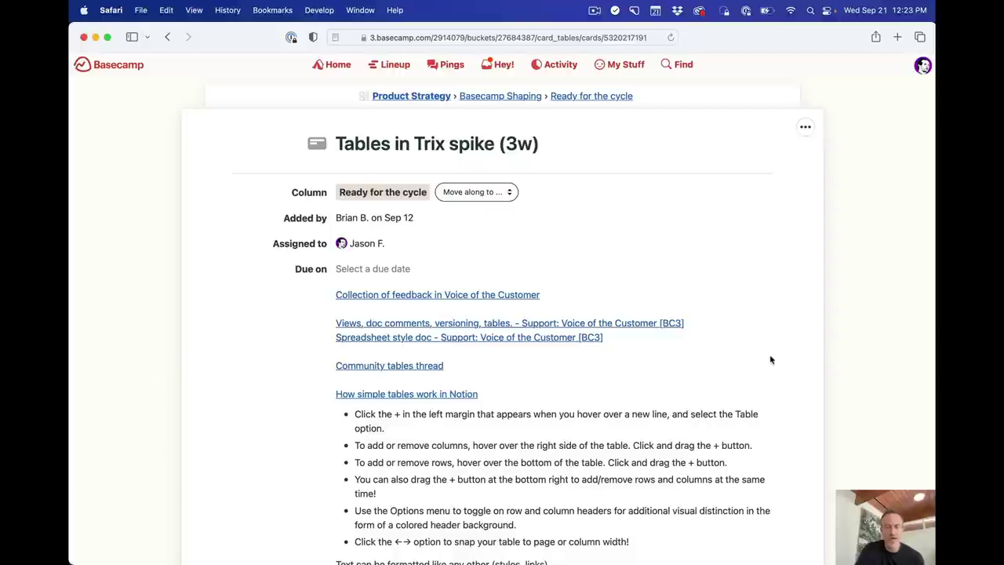
scroll(771, 359, "down", 10)
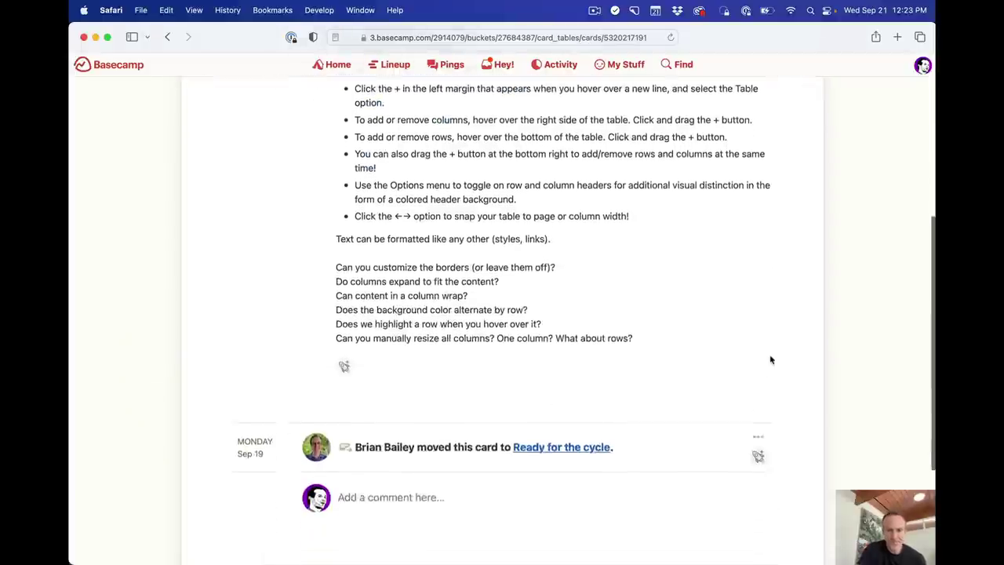
scroll(648, 401, "up", 8)
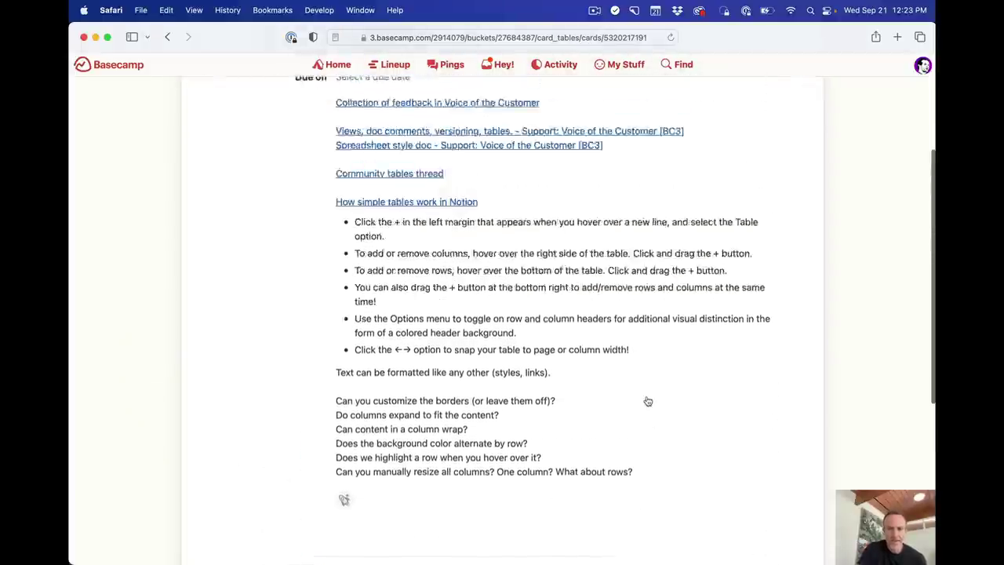
key("super+bracketleft")
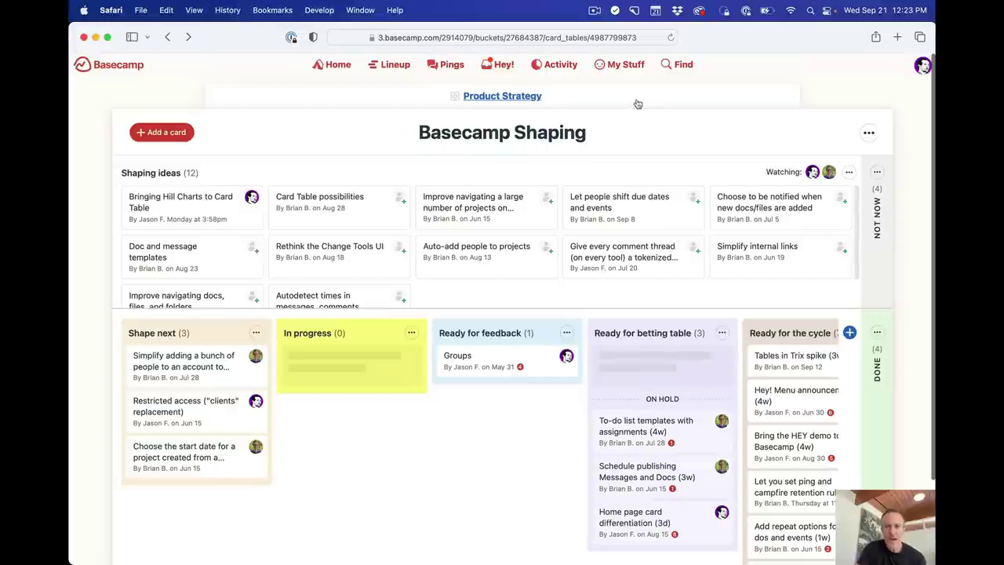
Go back to Product Strategy and look over its Shaping boards, Message Board, Docs & Files and To-dos
key("super+bracketleft")
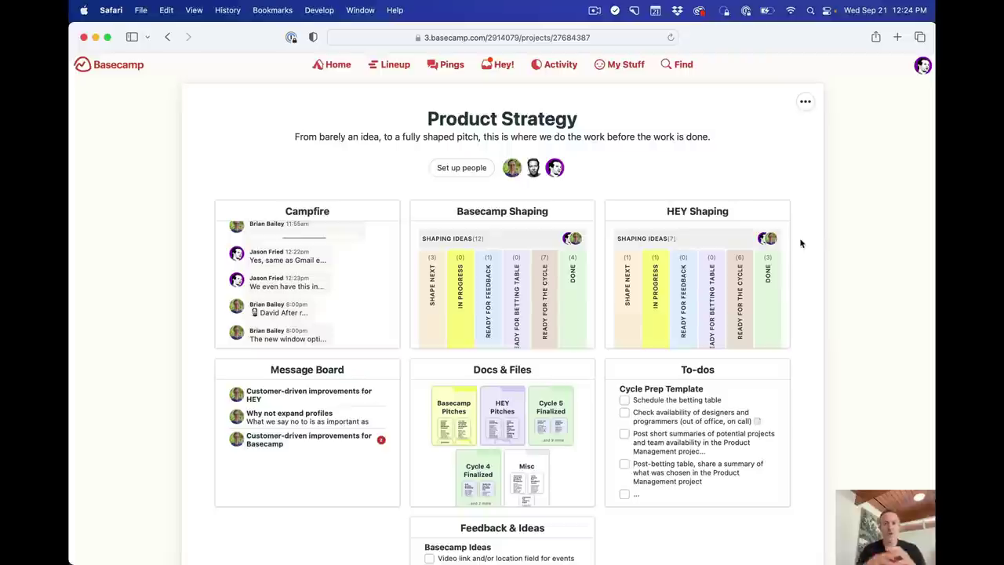
scroll(802, 244, "down", 10)
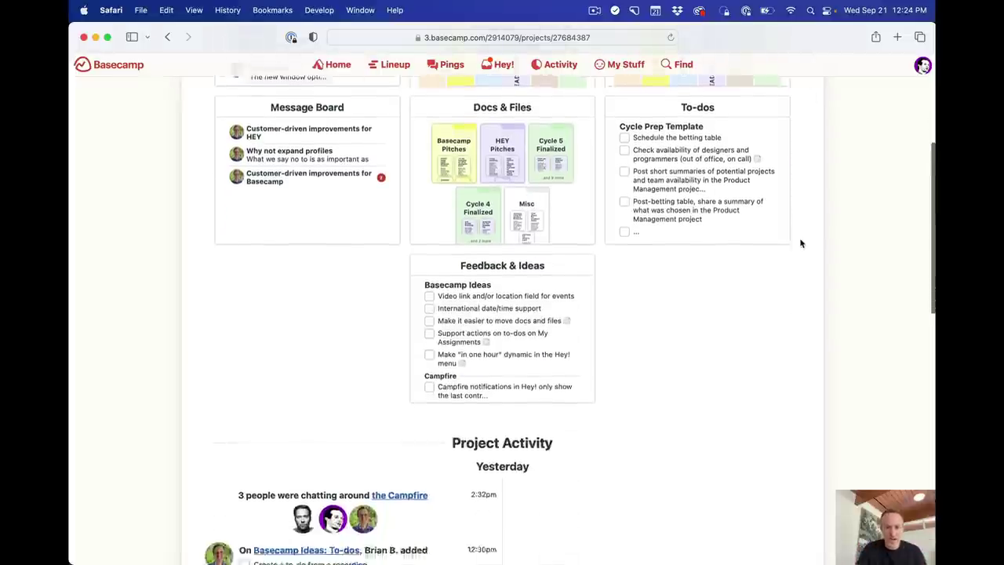
scroll(801, 243, "up", 10)
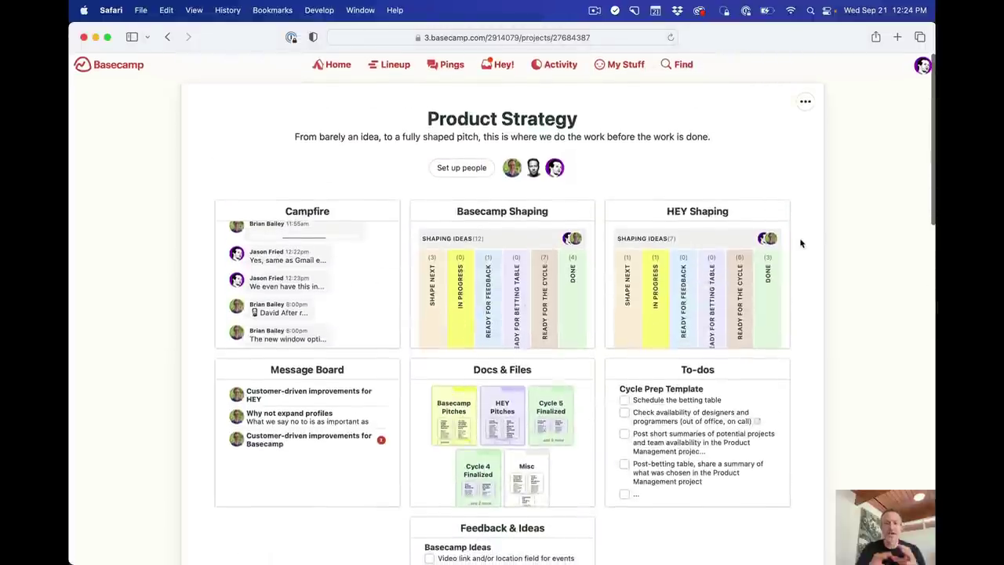